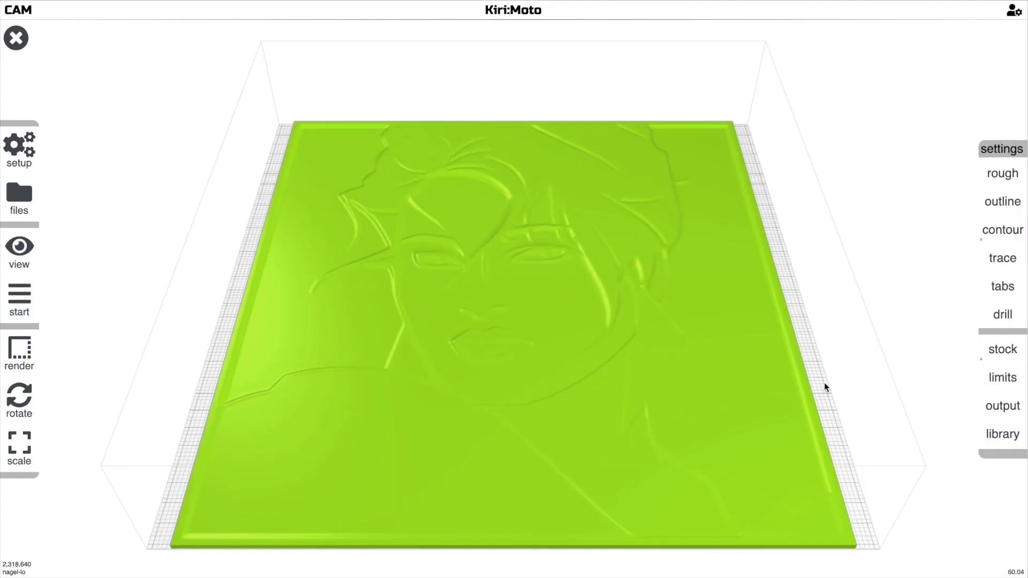
# Delete the existing relief model from the workspace and review the CNC device setup.
pyautogui.scroll(3, 824, 383)
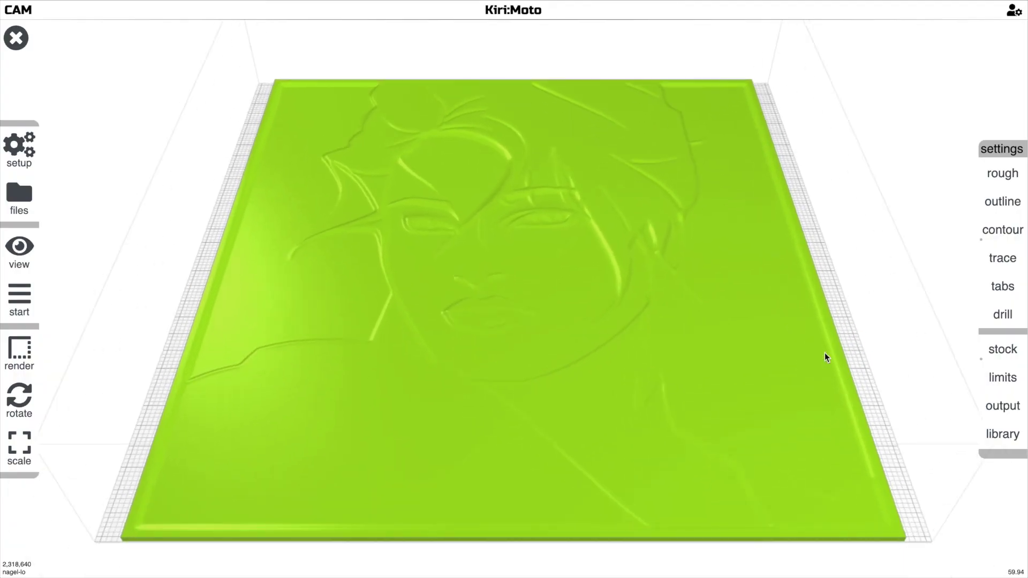
pyautogui.press('Delete')
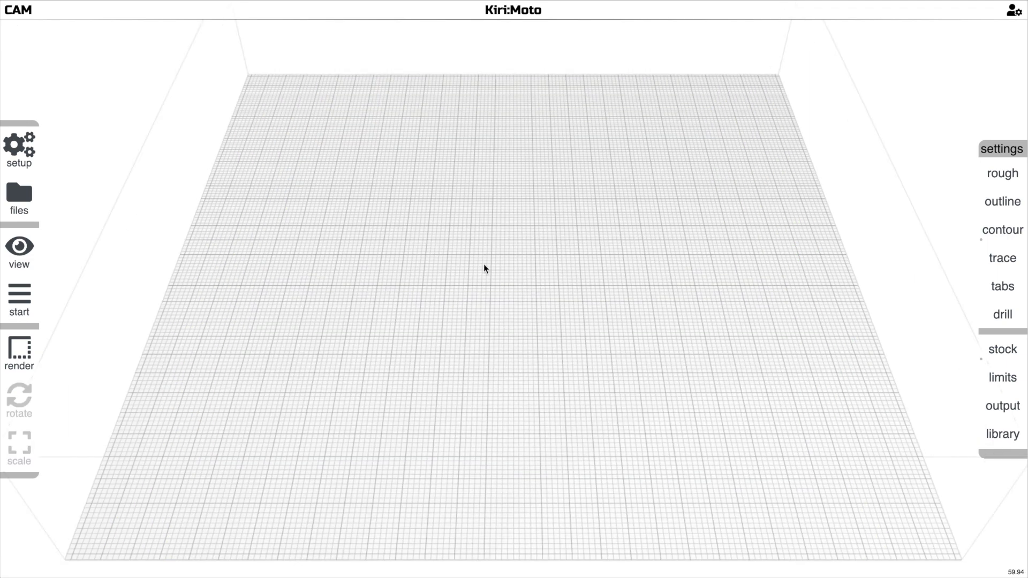
pyautogui.click(63, 156)
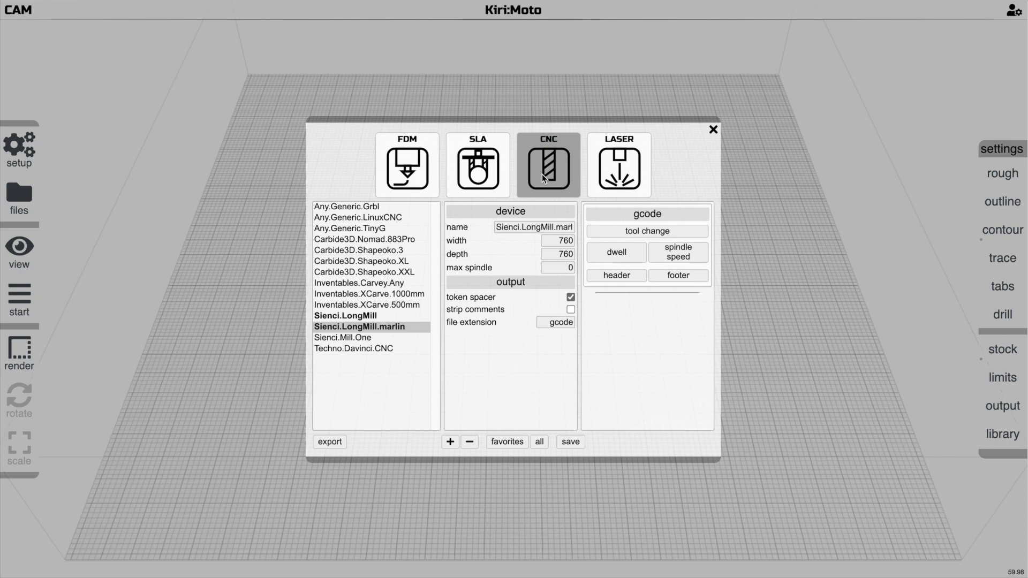
pyautogui.click(713, 130)
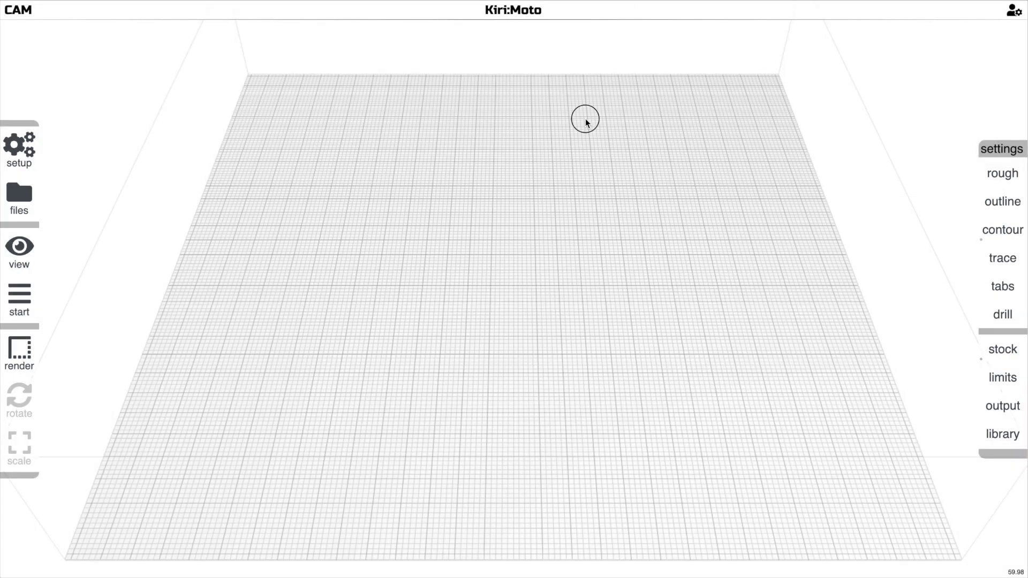
# Import the nagel-lo image and convert it into a 3D relief with the image inverted and a border size of 1.
pyautogui.moveTo(489, 217); pyautogui.dragTo(514, 218)
pyautogui.click(501, 325)
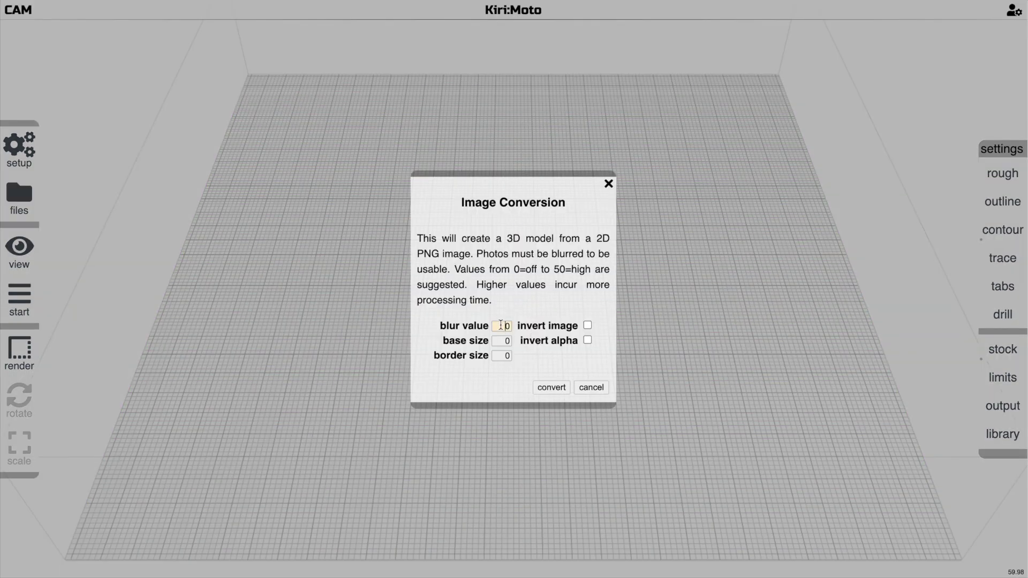
pyautogui.click(588, 326)
pyautogui.click(497, 356)
pyautogui.write('1')
pyautogui.click(507, 341)
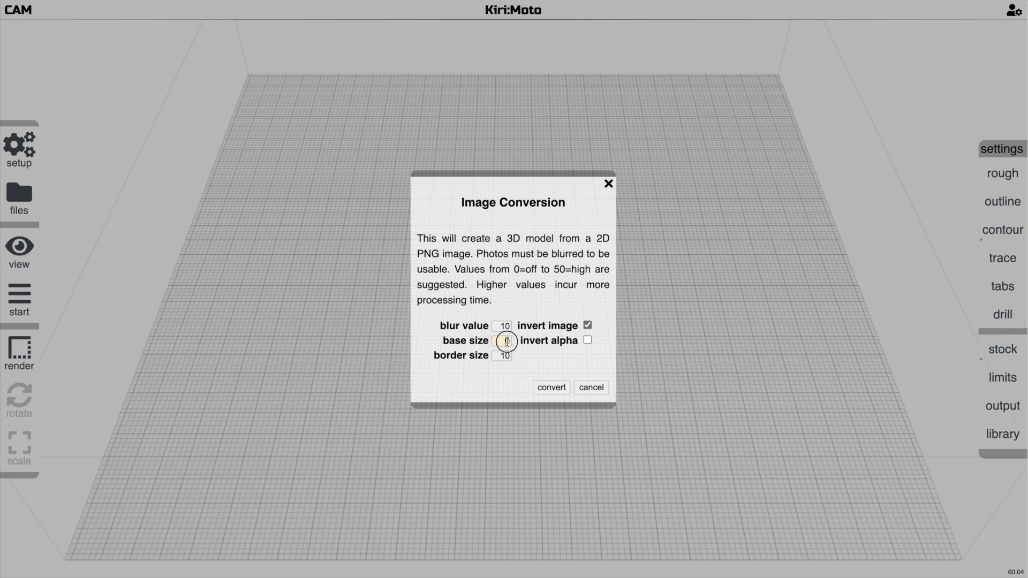
pyautogui.click(545, 386)
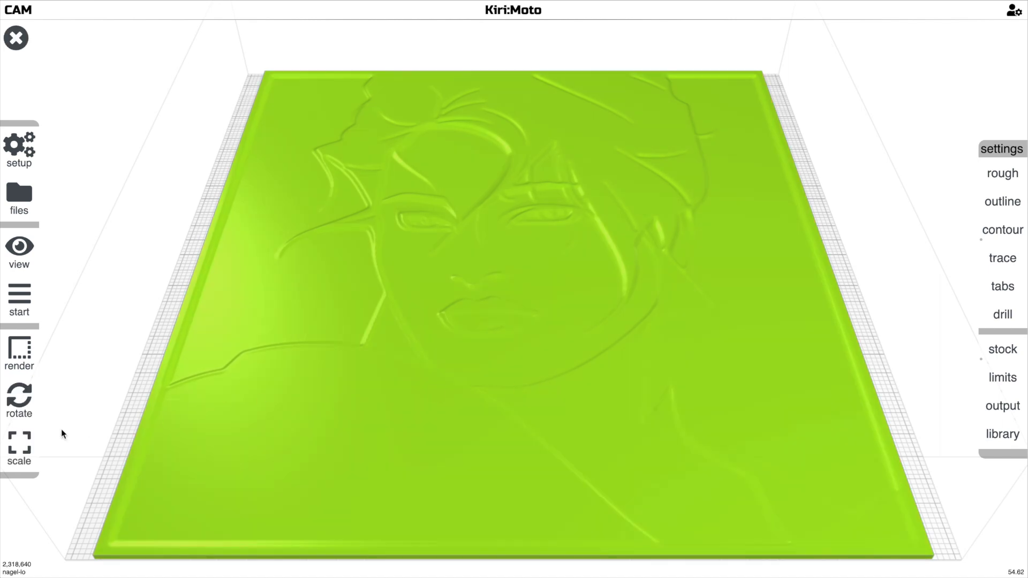
# Scale the relief proportionally to an X size of 600.
pyautogui.moveTo(29, 450)
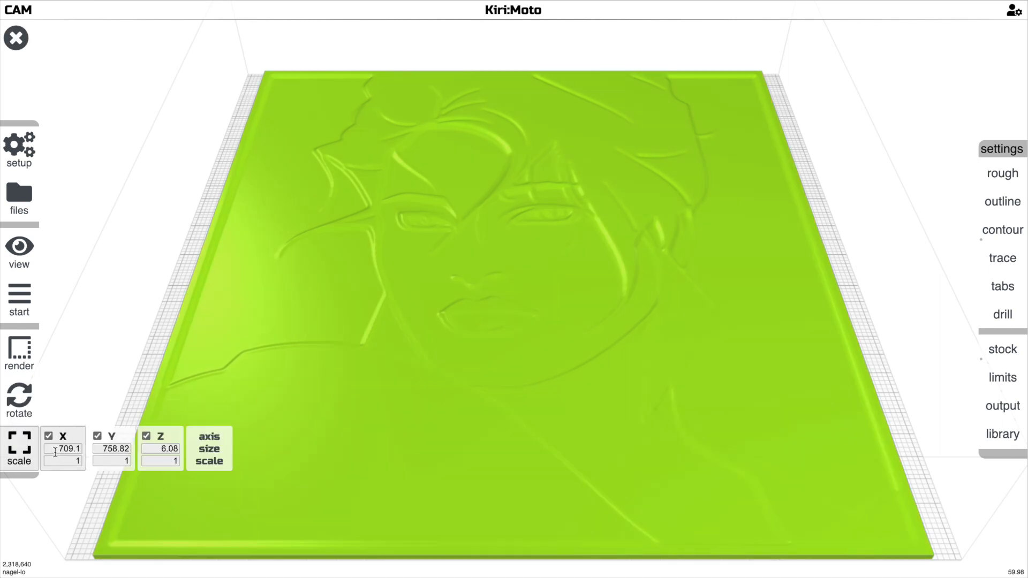
pyautogui.moveTo(55, 450); pyautogui.dragTo(79, 451)
pyautogui.write('600')
pyautogui.press('Return')
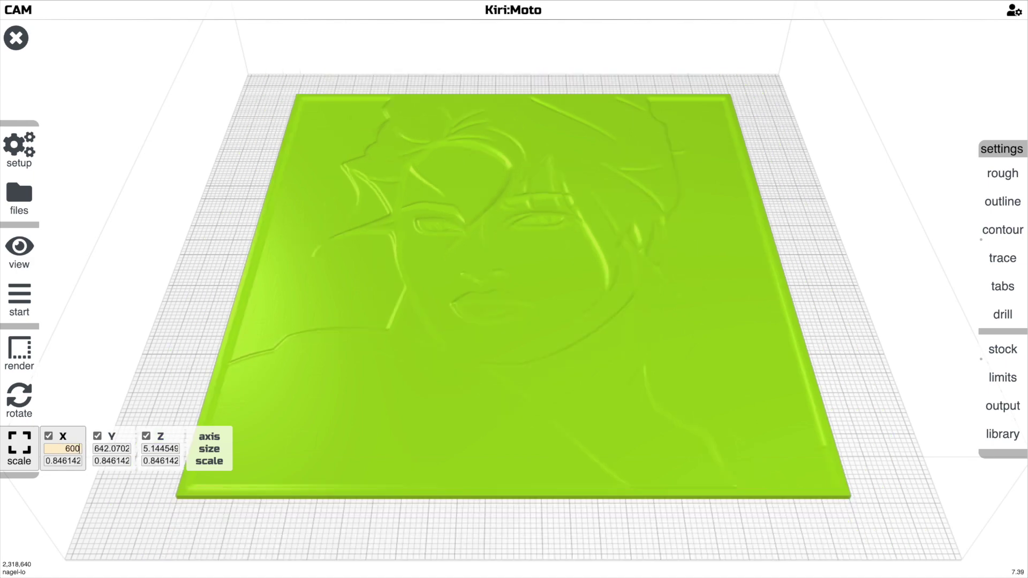
# Scale the relief proportionally to an X size of 350.
pyautogui.click(79, 448)
pyautogui.doubleClick(78, 448)
pyautogui.write('350')
pyautogui.press('Return')
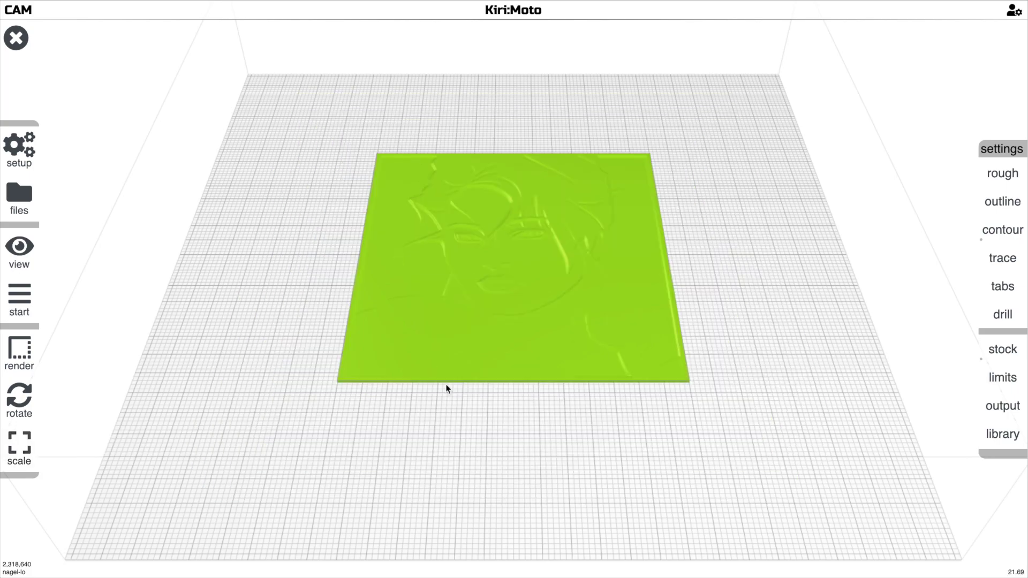
# Exclude the X and Y axes from scaling and set the relief's Z size to 1.
pyautogui.scroll(5, 447, 388)
pyautogui.moveTo(474, 459); pyautogui.dragTo(443, 471)
pyautogui.scroll(2, 452, 489)
pyautogui.scroll(-2, 451, 486)
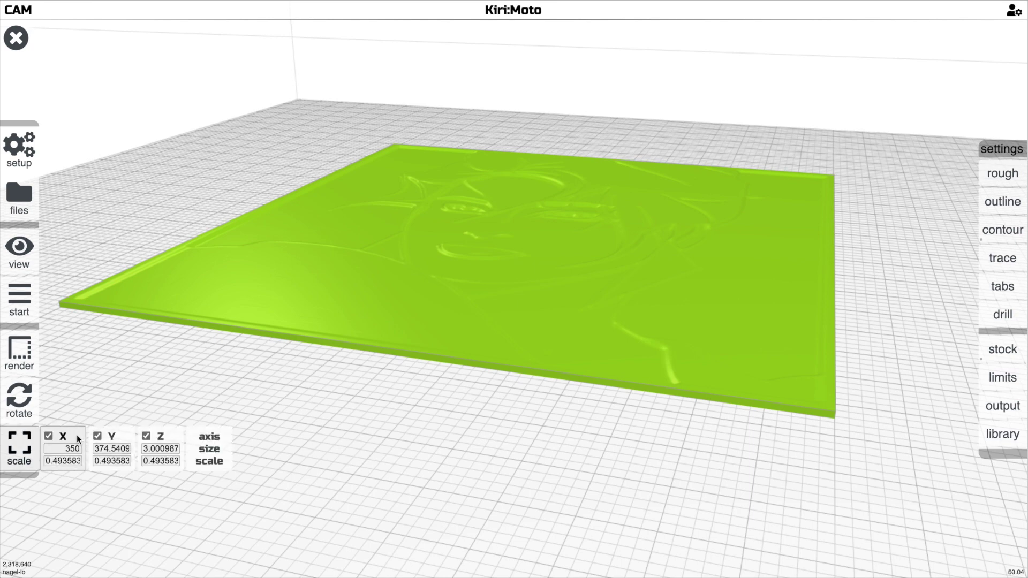
pyautogui.click(48, 436)
pyautogui.click(98, 436)
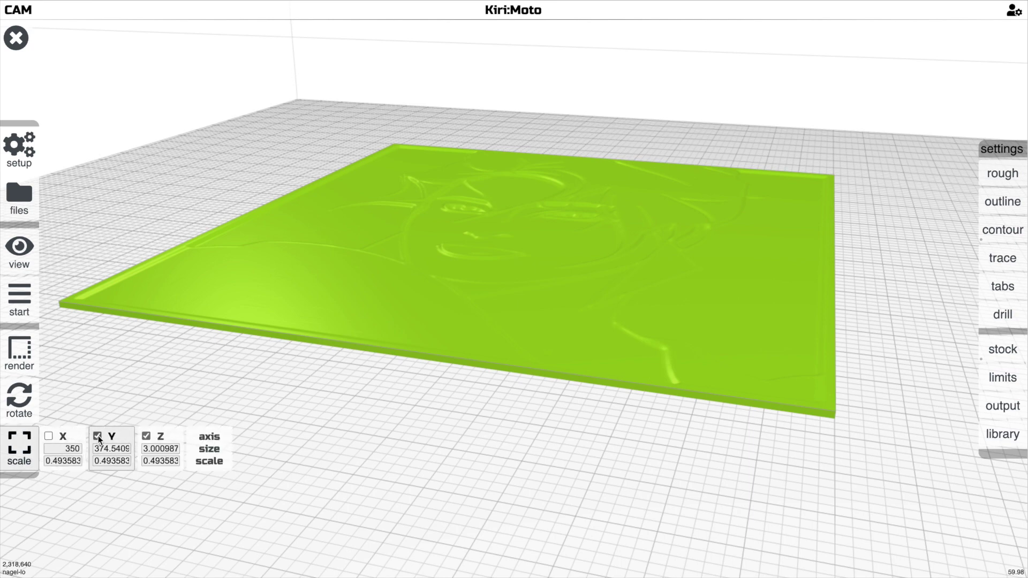
pyautogui.click(144, 448)
pyautogui.write('1')
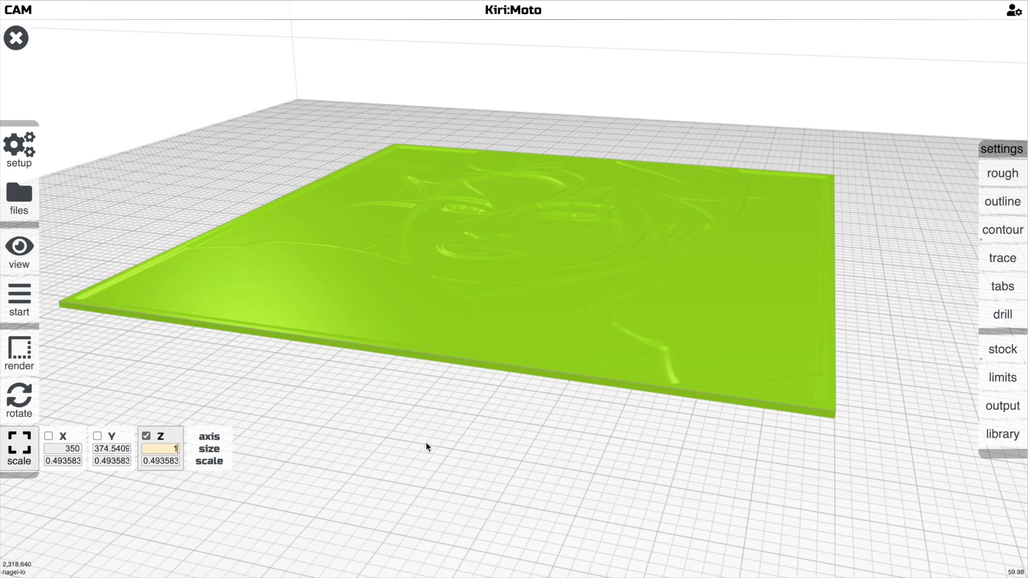
pyautogui.press('Return')
pyautogui.scroll(3, 426, 442)
pyautogui.moveTo(426, 442); pyautogui.dragTo(377, 454)
pyautogui.scroll(-5, 426, 455)
pyautogui.scroll(3, 428, 466)
pyautogui.scroll(-1, 438, 468)
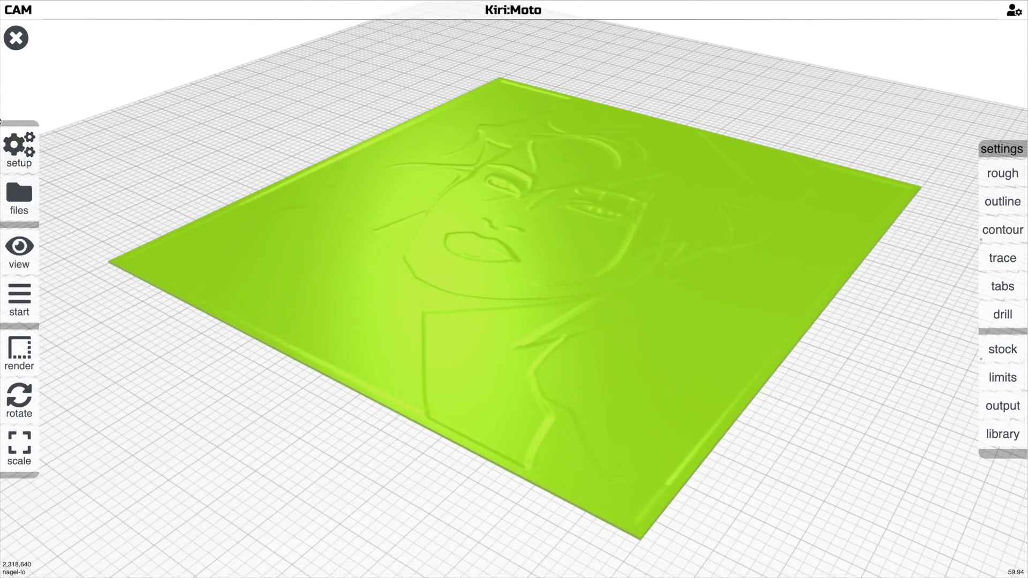
# Review the taper and taper2 tool definitions in the tool library.
pyautogui.moveTo(19, 147)
pyautogui.click(110, 158)
pyautogui.click(370, 294)
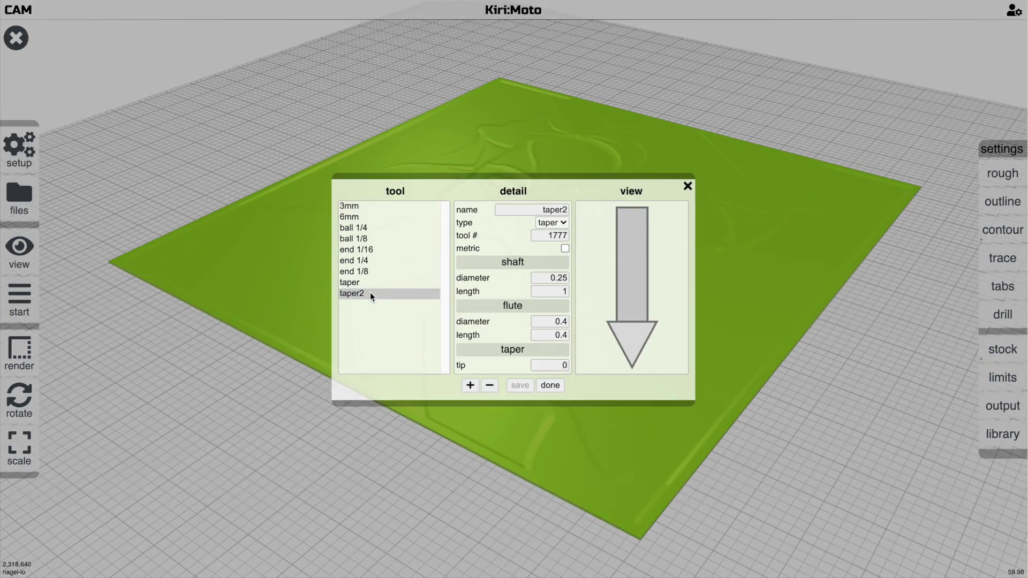
pyautogui.click(379, 293)
pyautogui.click(382, 284)
pyautogui.click(381, 294)
pyautogui.press('Escape')
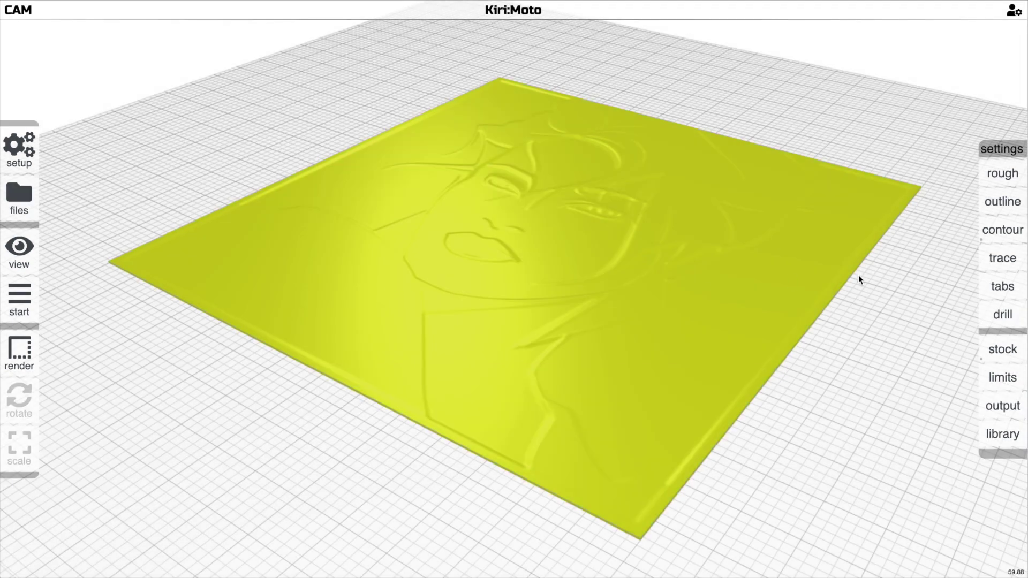
# Choose taper2 as the tool for the contour operation.
pyautogui.moveTo(994, 234)
pyautogui.click(959, 172)
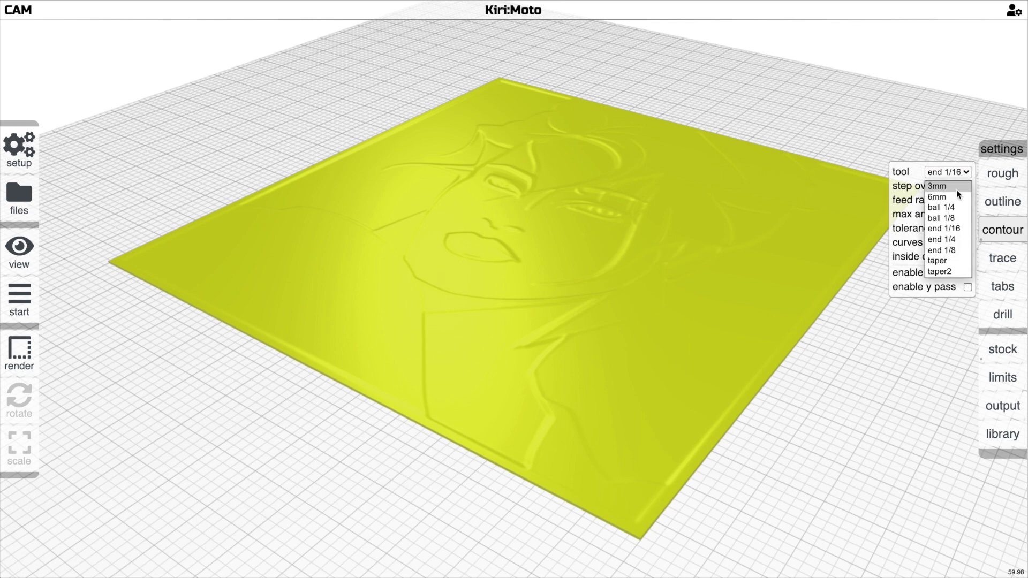
pyautogui.click(943, 273)
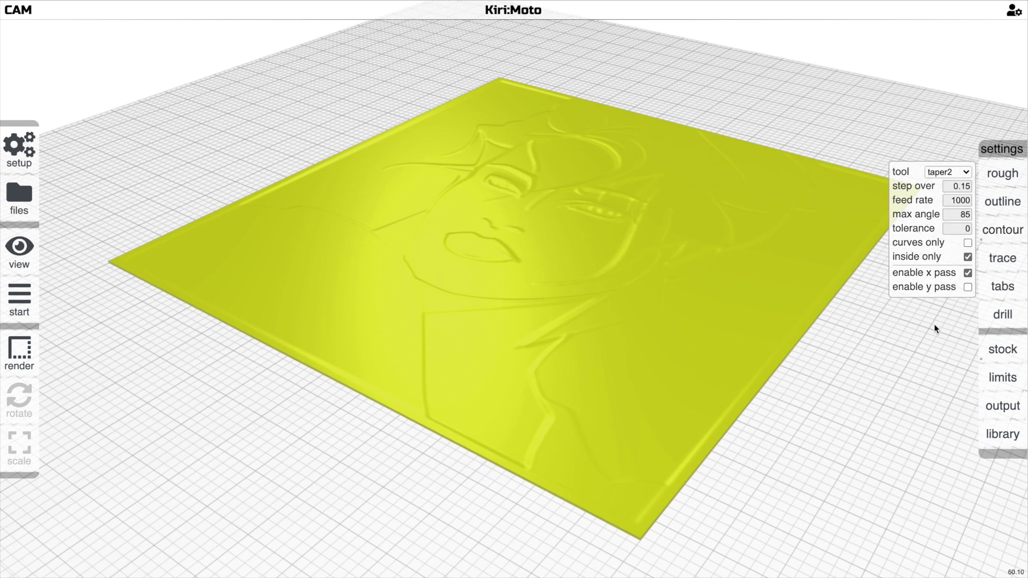
# Examine the contour operation's step over setting and the z feed among the machining limits.
pyautogui.doubleClick(963, 186)
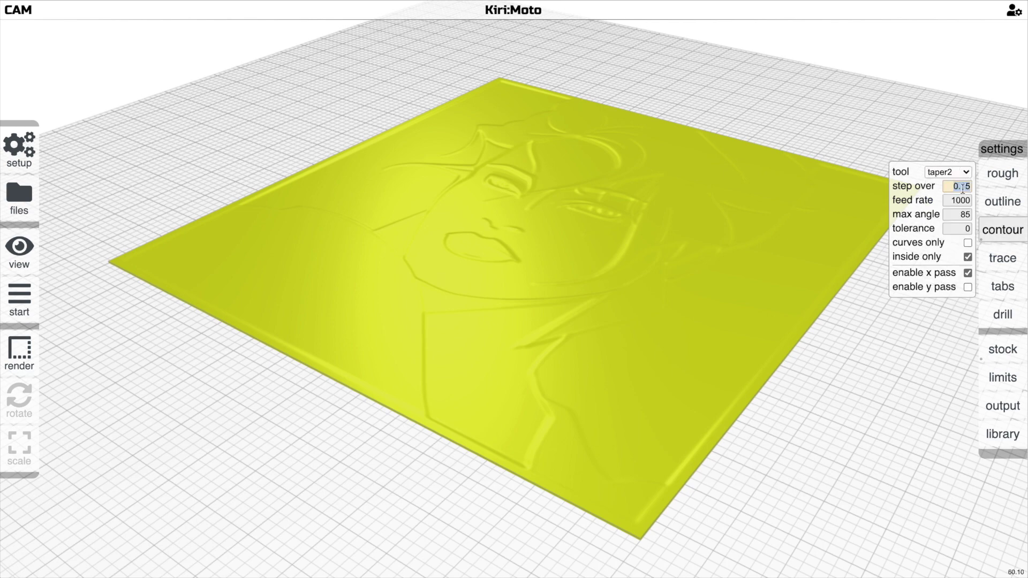
pyautogui.moveTo(859, 351); pyautogui.dragTo(852, 327, button='right')
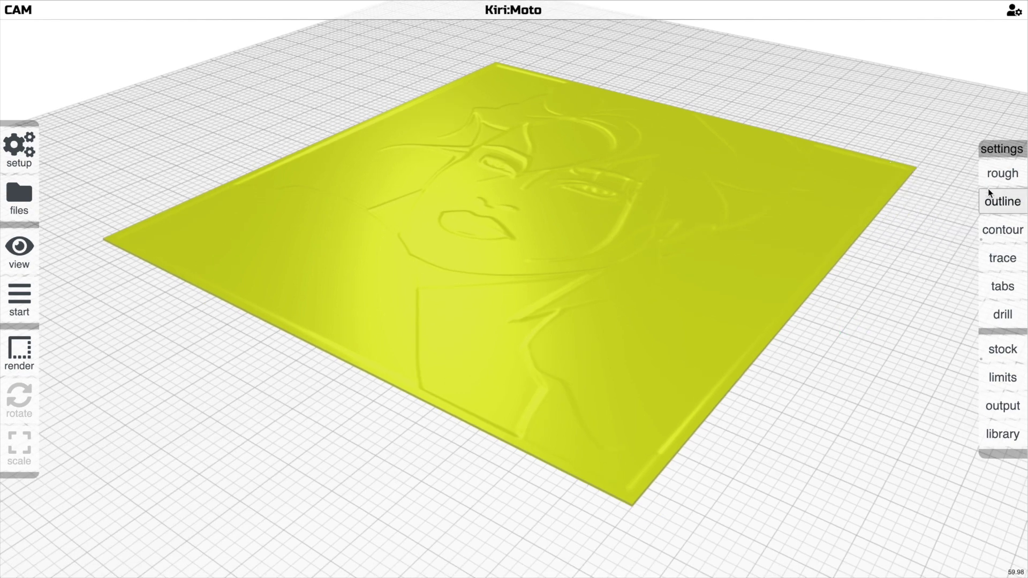
pyautogui.moveTo(991, 234)
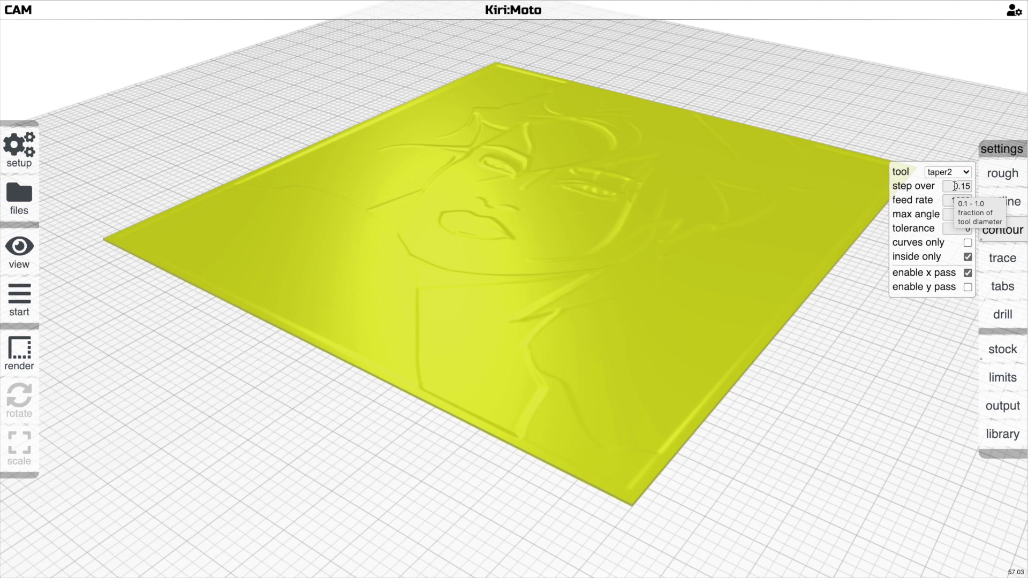
pyautogui.click(955, 186)
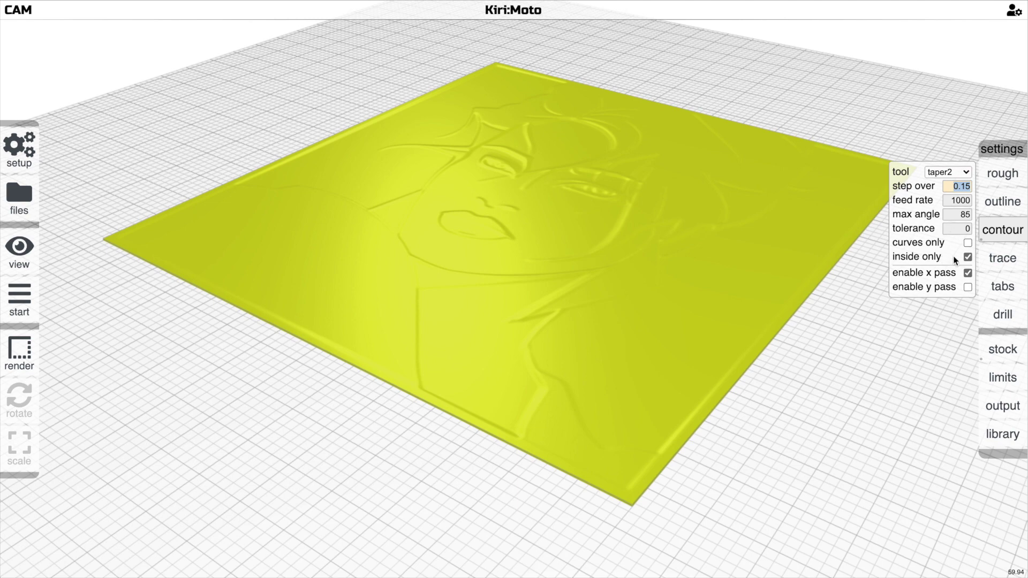
pyautogui.click(820, 358)
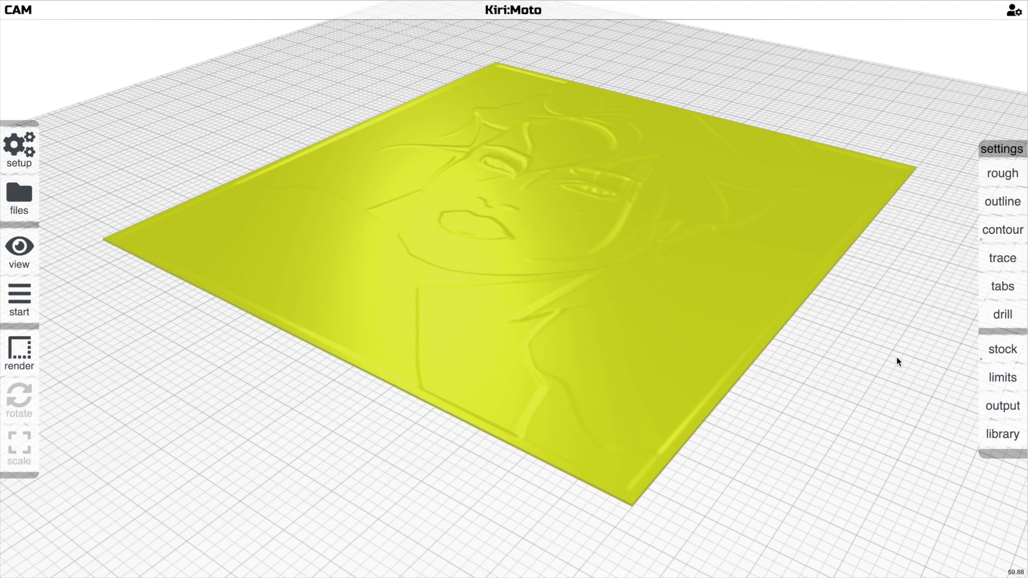
pyautogui.moveTo(1016, 239)
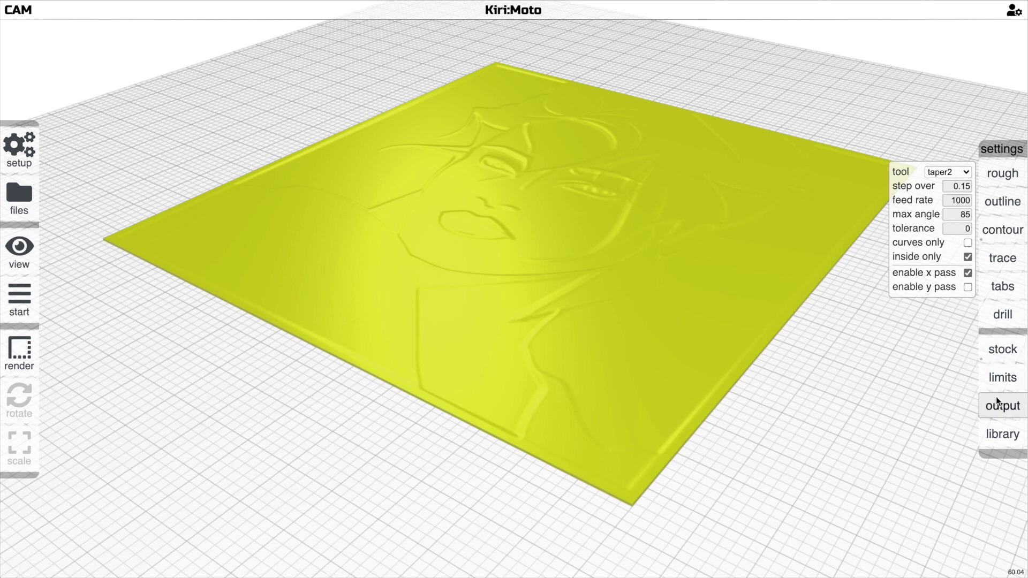
pyautogui.moveTo(979, 387)
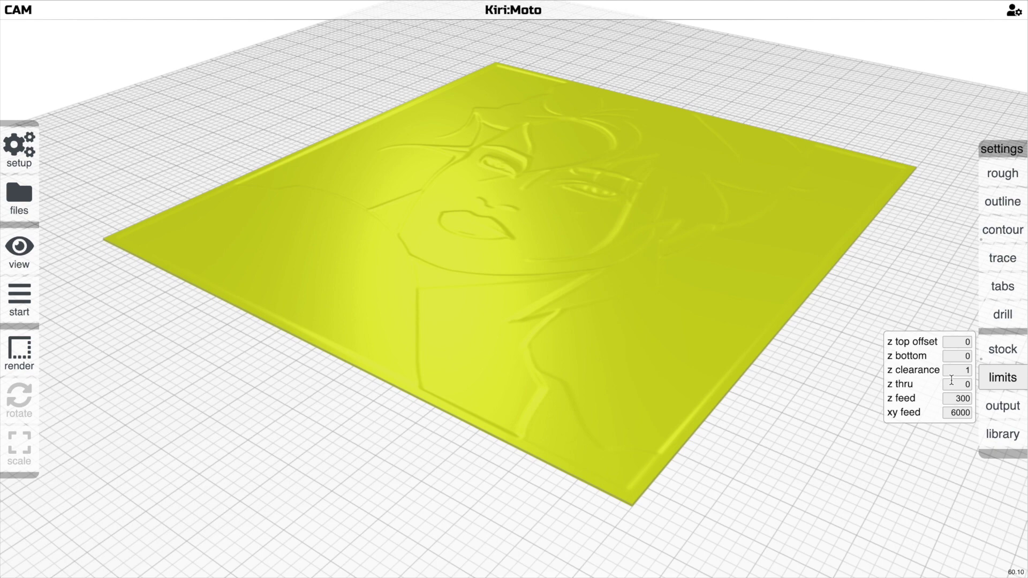
pyautogui.moveTo(954, 398); pyautogui.dragTo(969, 398)
# Slice the relief model to generate its contour passes.
pyautogui.scroll(2, 724, 336)
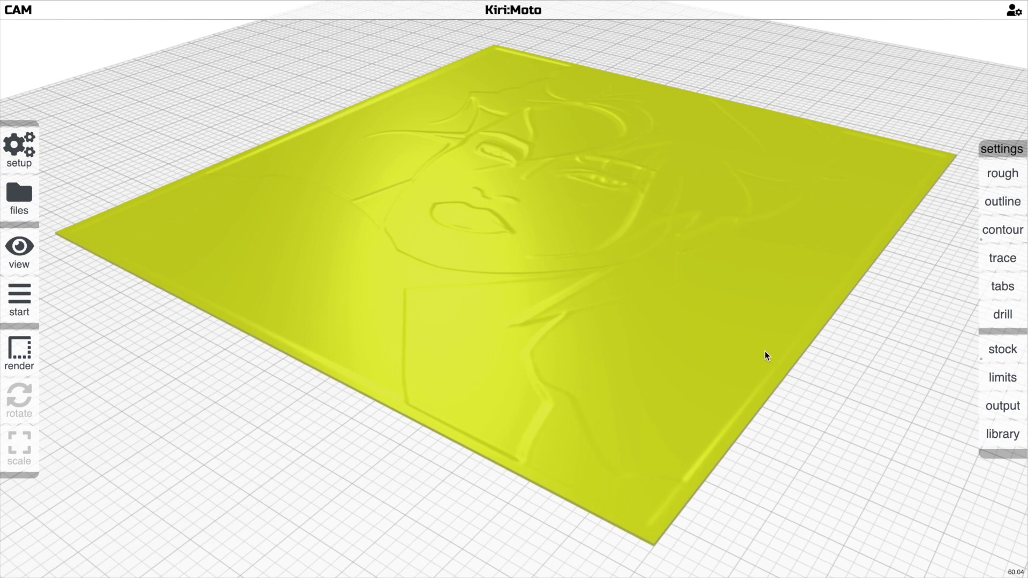
pyautogui.moveTo(734, 349); pyautogui.dragTo(732, 341, button='right')
pyautogui.scroll(-2, 731, 340)
pyautogui.scroll(1, 731, 339)
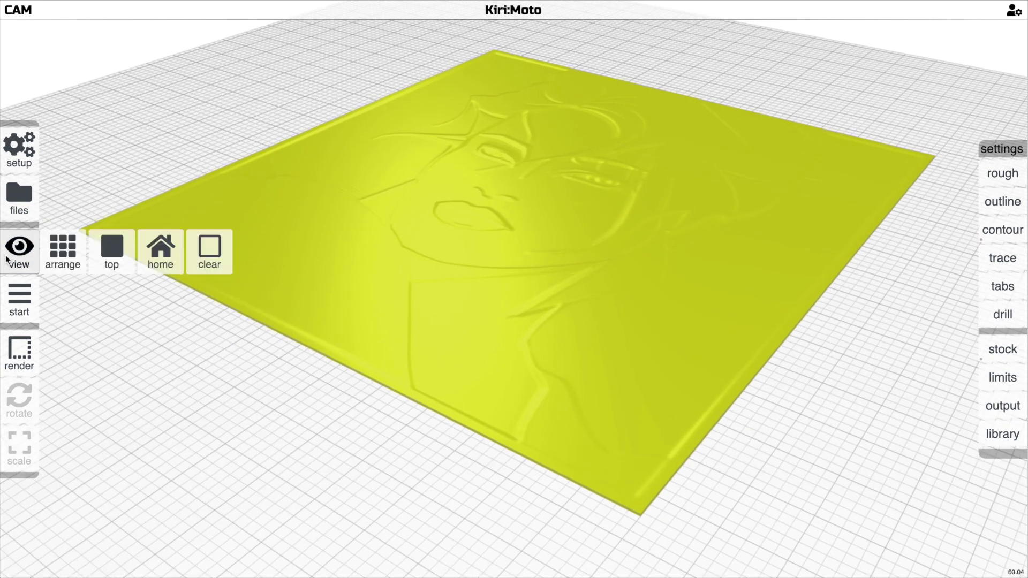
pyautogui.click(14, 305)
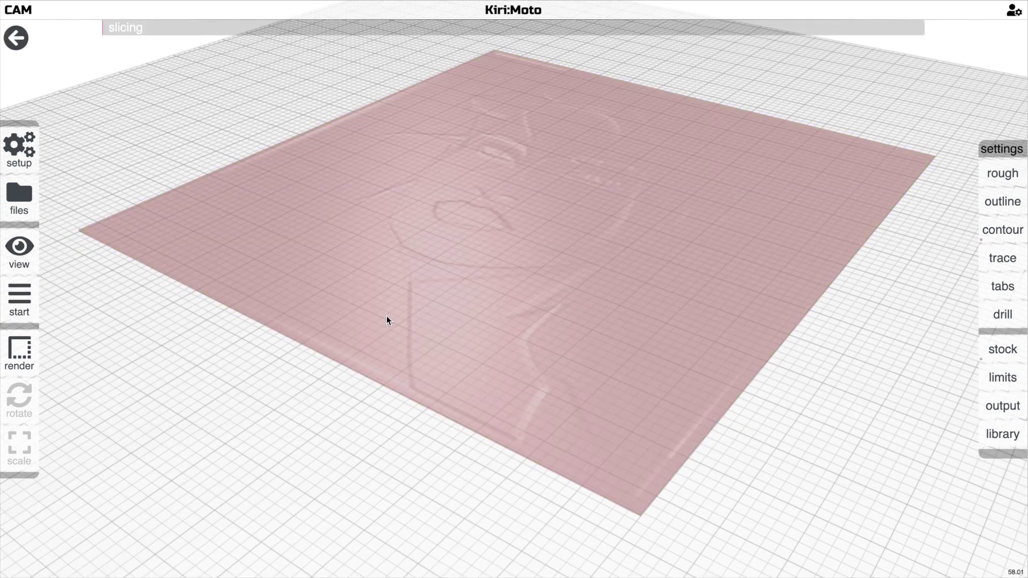
# Examine the spacing and coverage of the sliced contour passes across the whole relief.
pyautogui.moveTo(387, 316); pyautogui.dragTo(350, 302)
pyautogui.moveTo(349, 302); pyautogui.dragTo(343, 324, button='right')
pyautogui.moveTo(344, 324); pyautogui.dragTo(435, 341)
pyautogui.scroll(-2, 353, 351)
pyautogui.scroll(5, 437, 339)
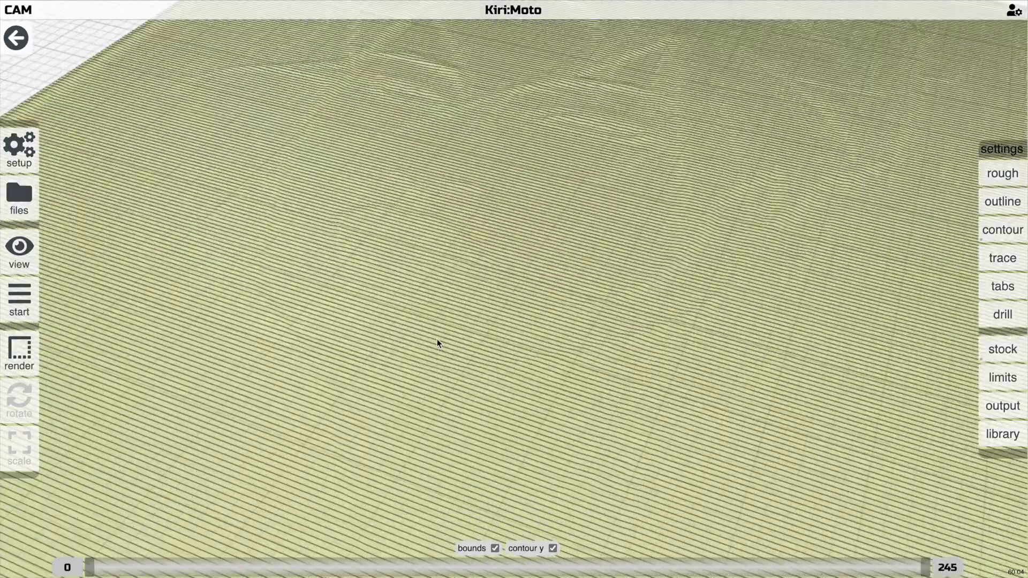
pyautogui.scroll(-4, 438, 338)
pyautogui.scroll(-5, 439, 343)
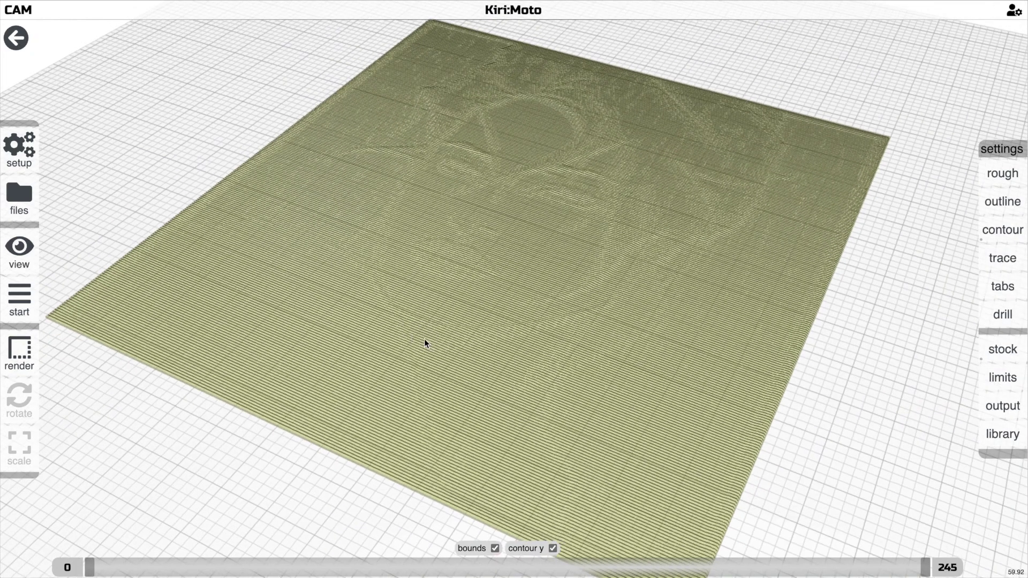
pyautogui.scroll(3, 784, 375)
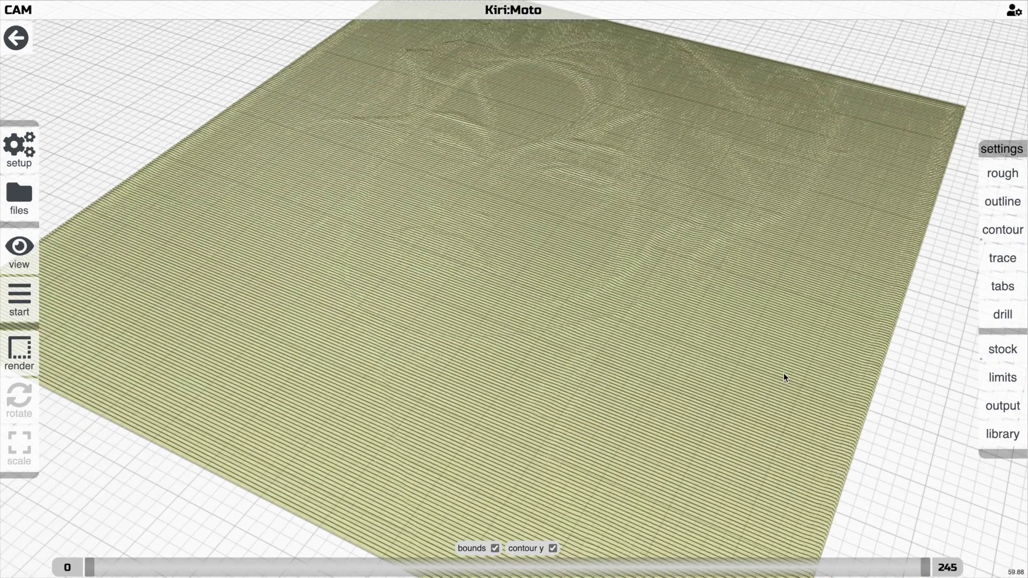
pyautogui.scroll(-4, 784, 375)
pyautogui.scroll(-3, 785, 375)
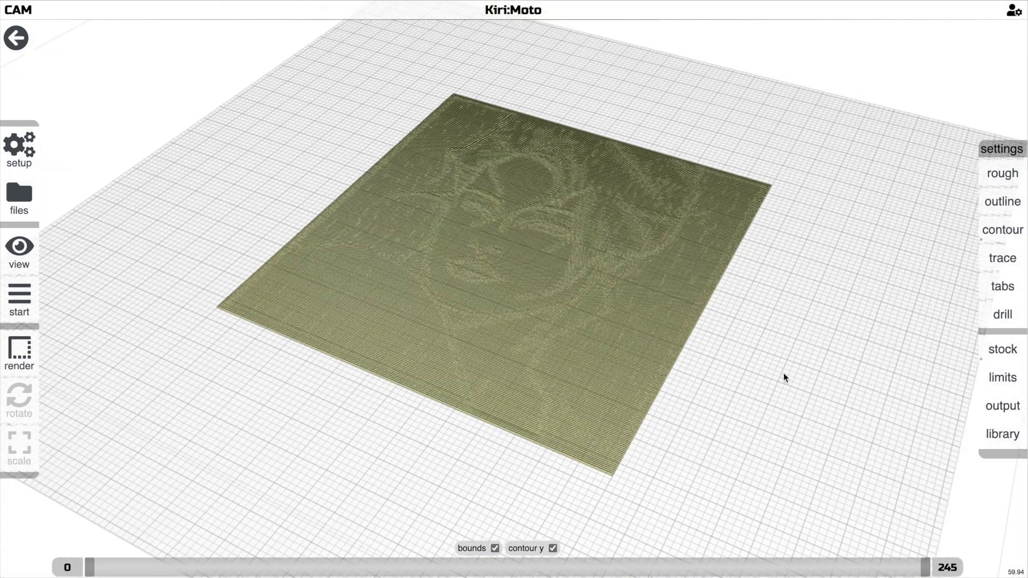
pyautogui.scroll(5, 712, 355)
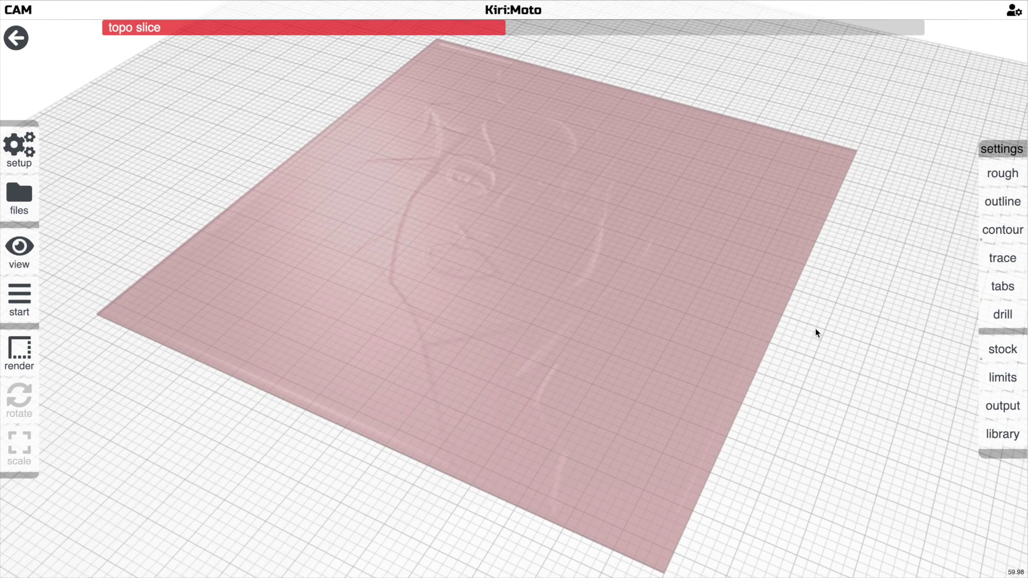
pyautogui.scroll(1, 816, 322)
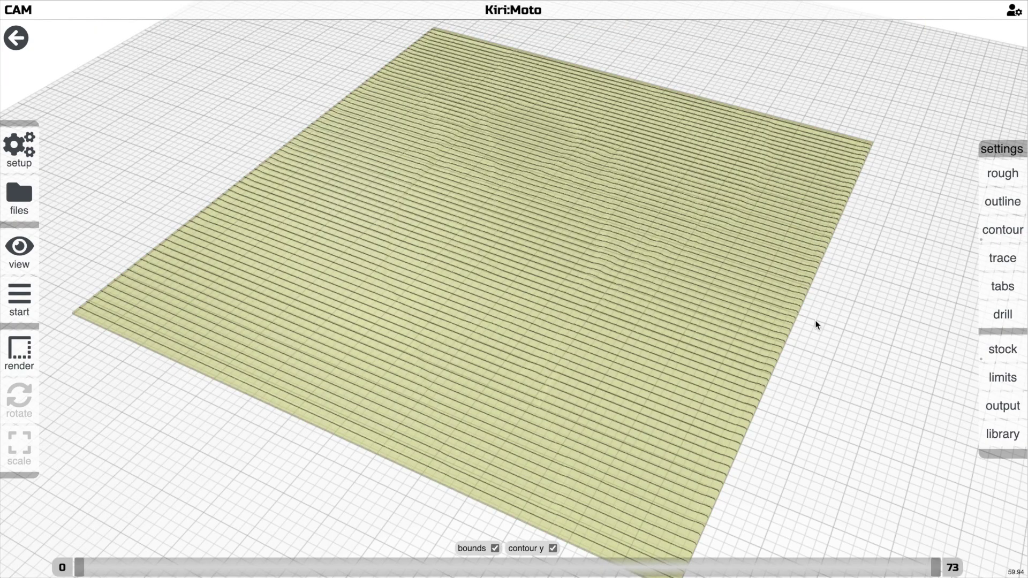
pyautogui.scroll(1, 814, 323)
pyautogui.scroll(-3, 814, 325)
pyautogui.moveTo(815, 324); pyautogui.dragTo(845, 343)
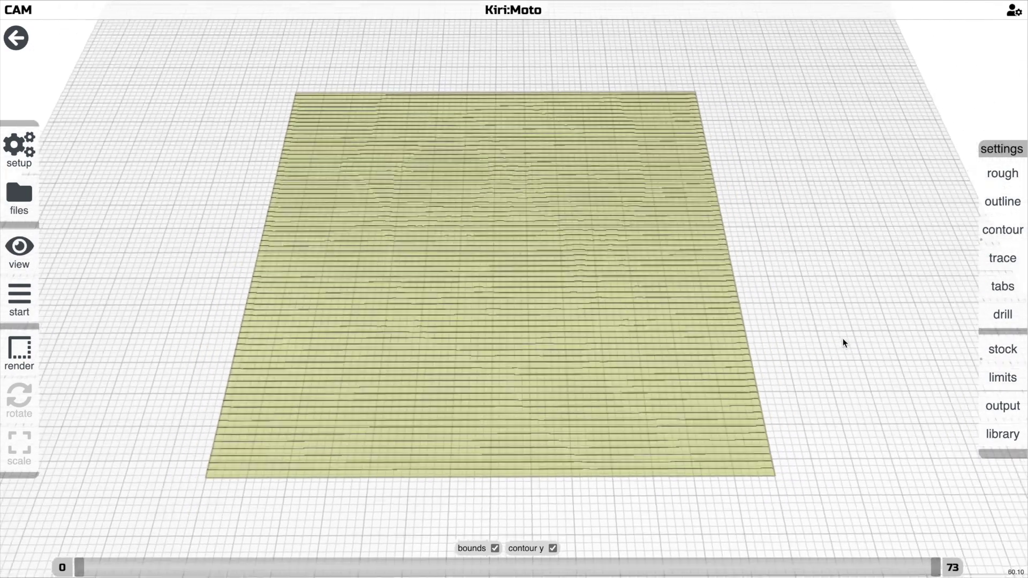
# Start the toolpath animation of the contour passes and speed its playback up to 4x.
pyautogui.moveTo(19, 298)
pyautogui.click(110, 300)
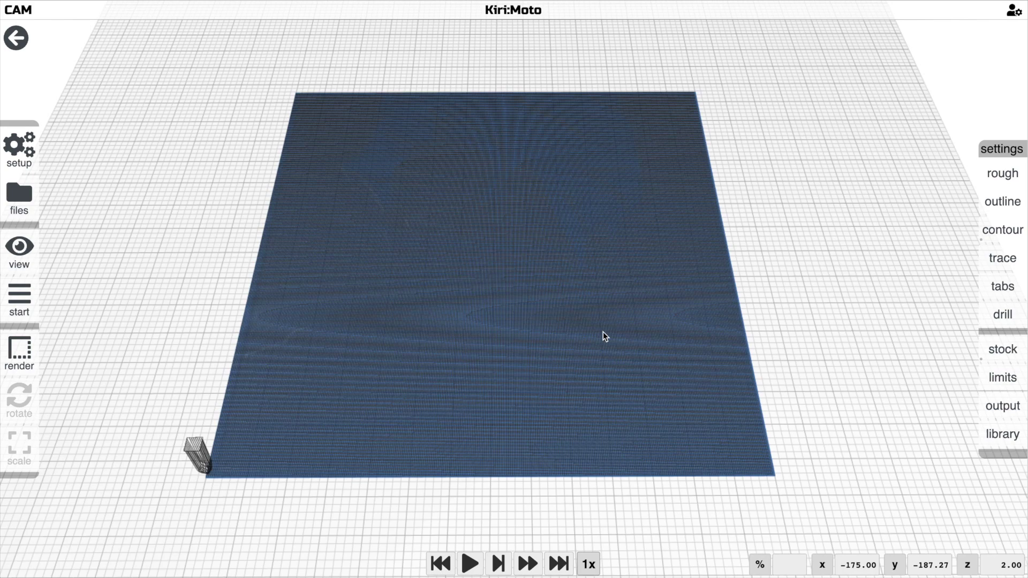
pyautogui.click(528, 564)
# Raise the toolpath playback speed to 8x and set the animate option in the application preferences to 800.
pyautogui.click(527, 564)
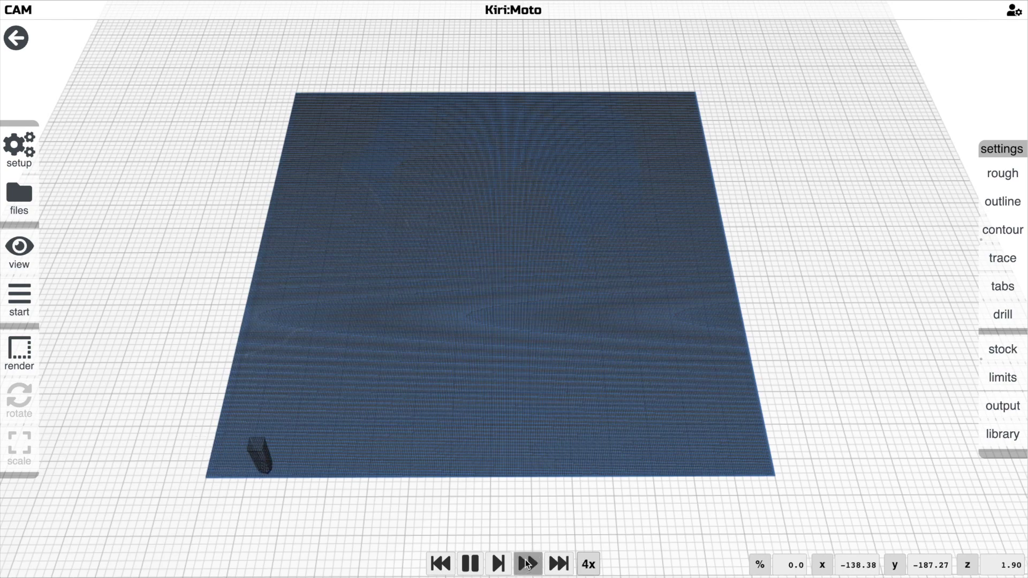
pyautogui.click(527, 563)
pyautogui.moveTo(515, 535); pyautogui.dragTo(375, 389)
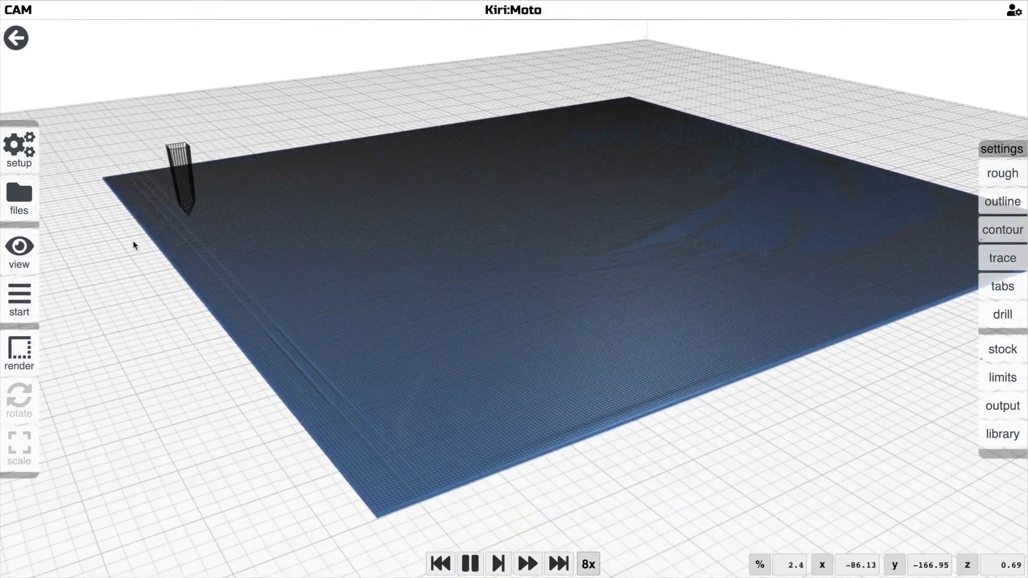
pyautogui.moveTo(19, 148)
pyautogui.click(143, 143)
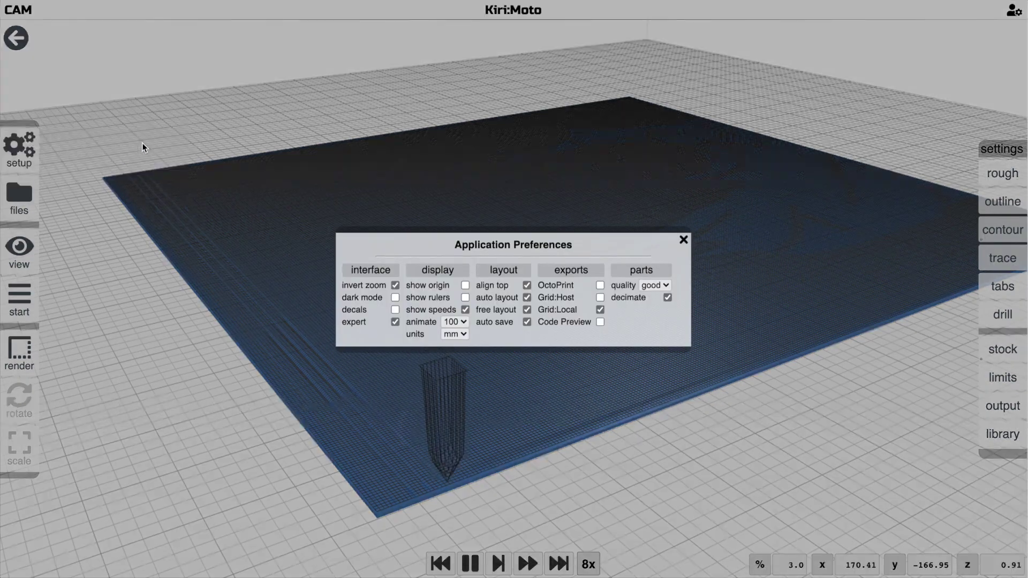
pyautogui.click(451, 323)
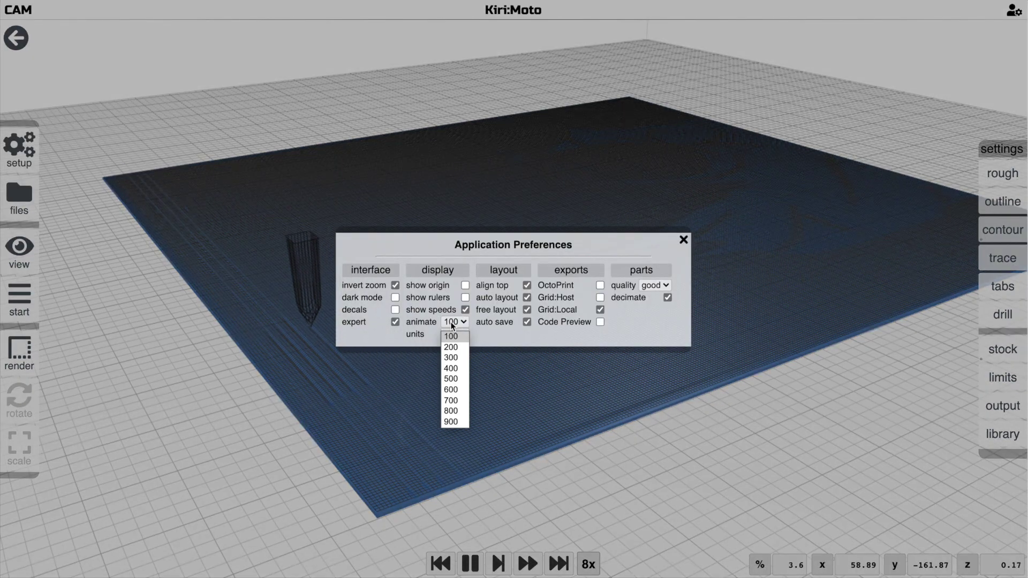
pyautogui.click(458, 410)
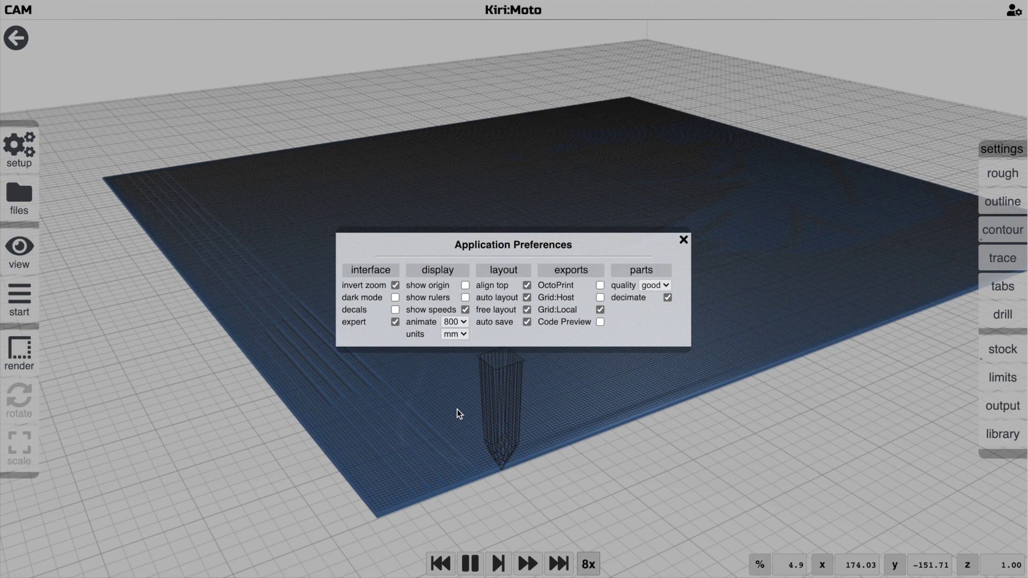
pyautogui.click(684, 240)
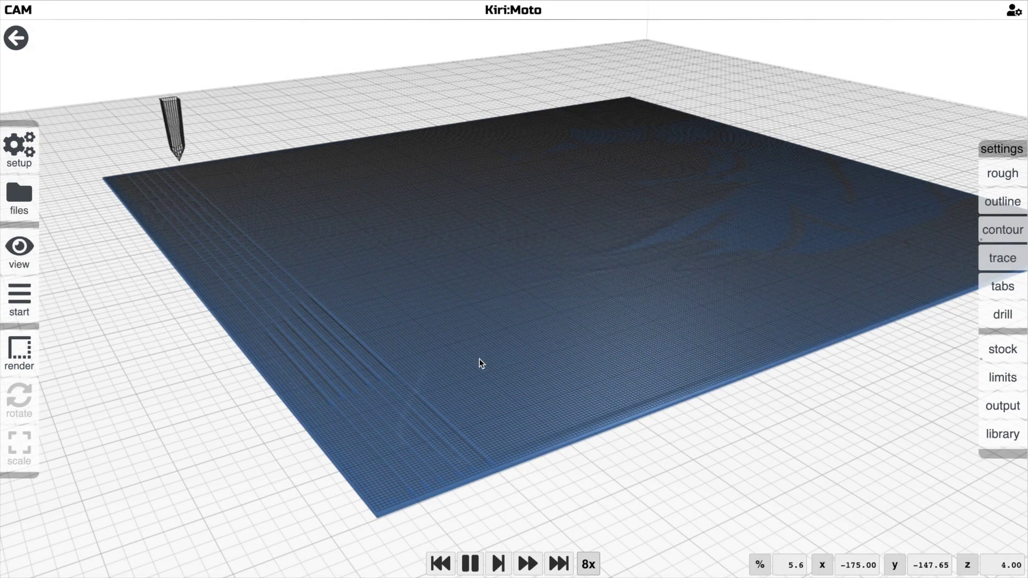
# Restart the toolpath animation from the beginning and speed its playback up to 8x.
pyautogui.click(443, 562)
pyautogui.click(521, 568)
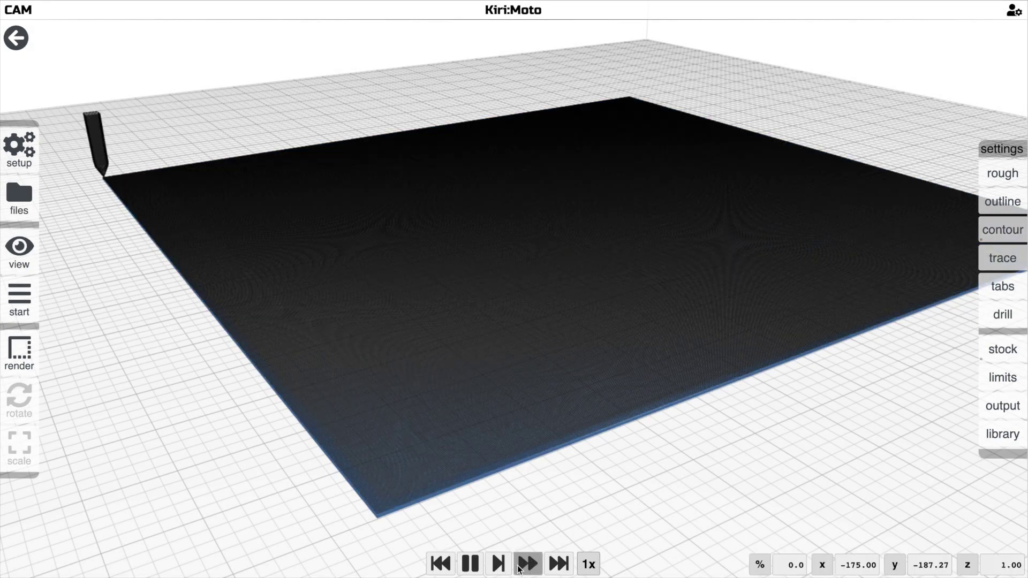
pyautogui.click(525, 565)
pyautogui.click(526, 565)
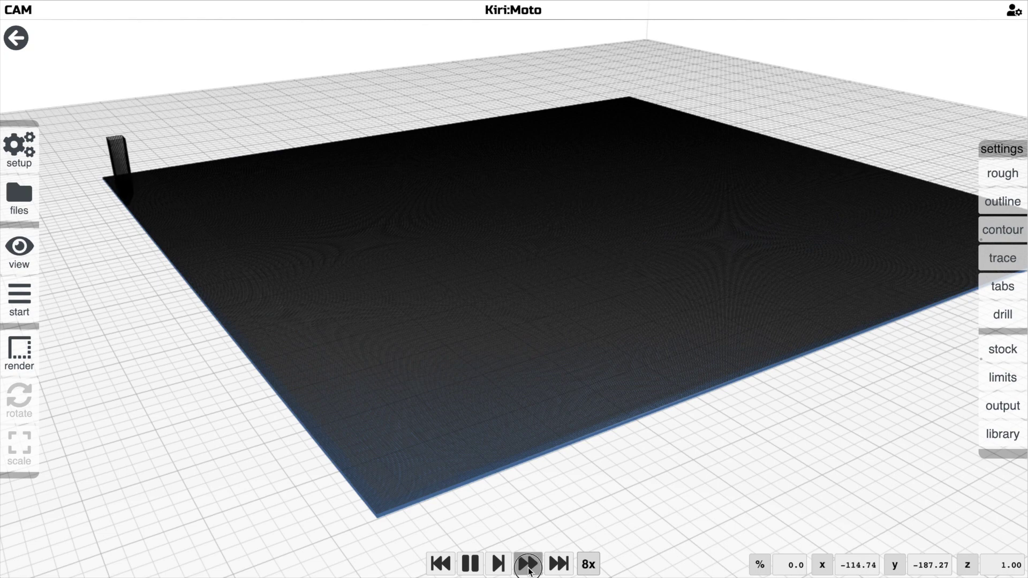
pyautogui.click(527, 565)
pyautogui.scroll(5, 423, 484)
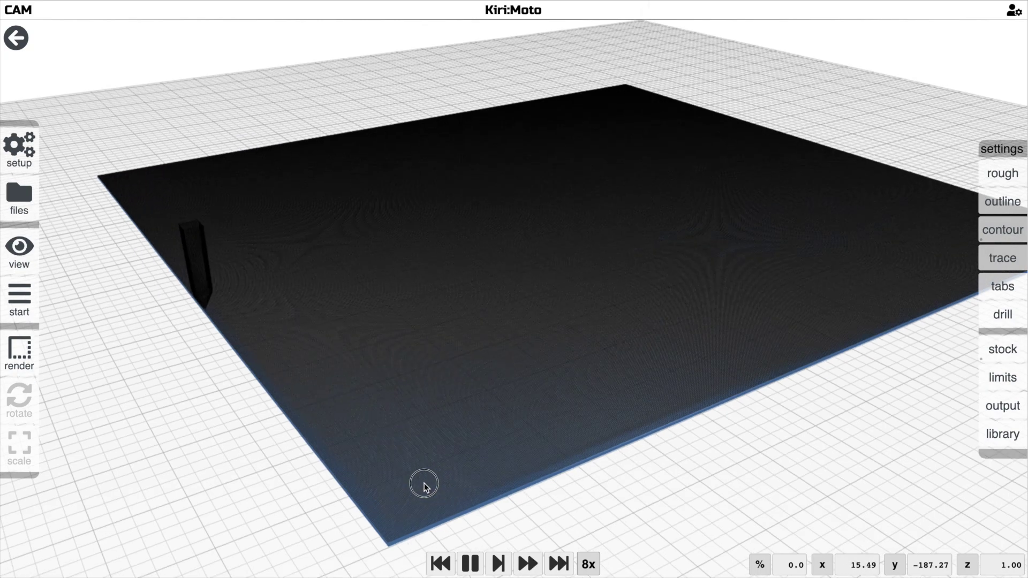
pyautogui.moveTo(439, 454); pyautogui.dragTo(445, 441)
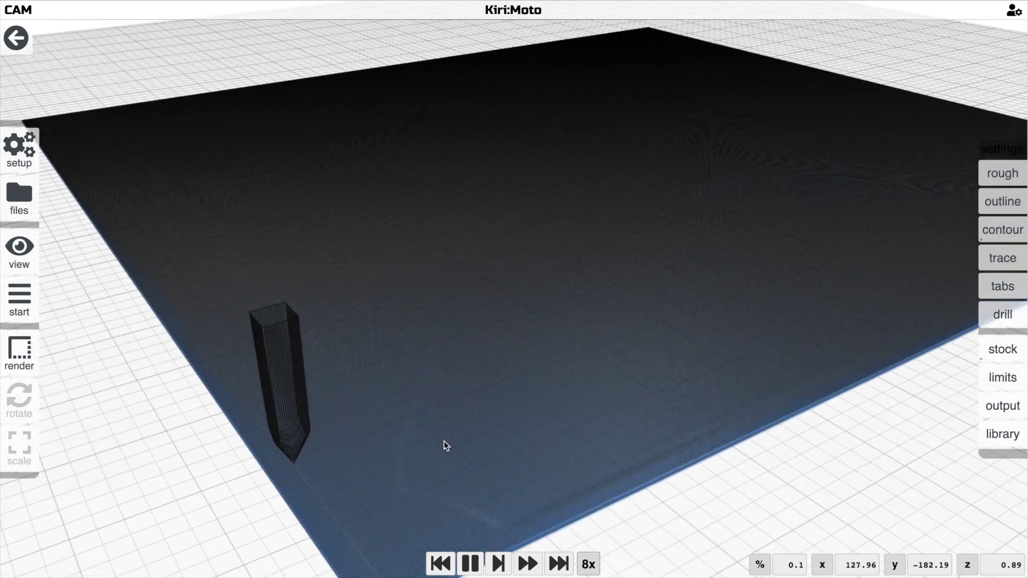
# Fast-forward the contour simulation without animation, then return to the animated playback.
pyautogui.click(559, 563)
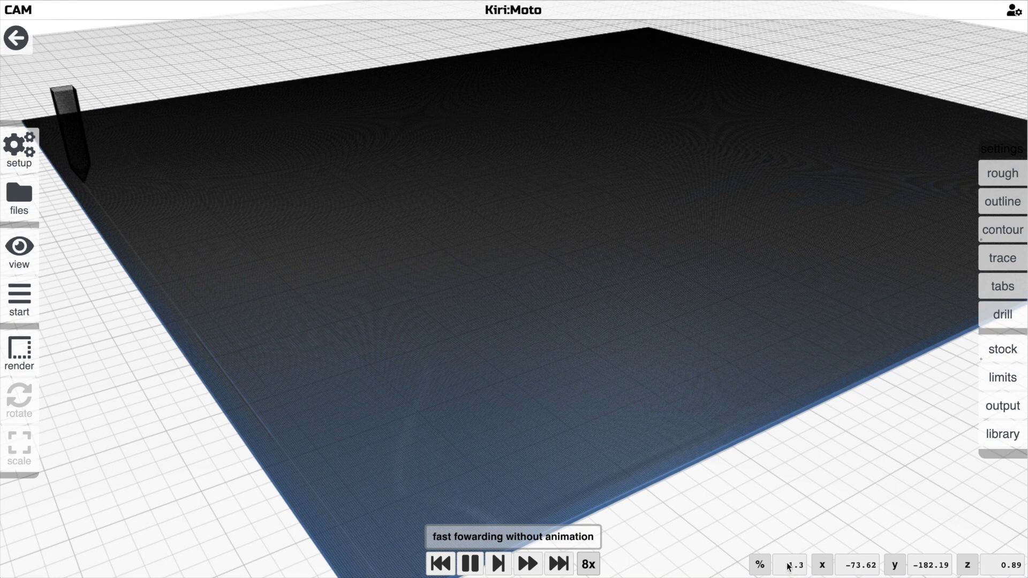
pyautogui.click(558, 557)
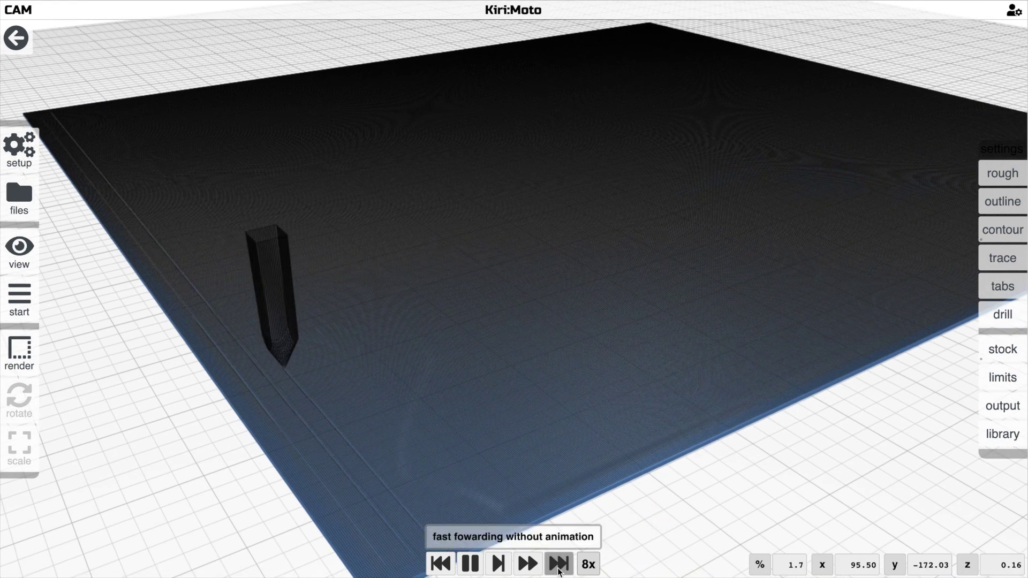
pyautogui.scroll(-3, 483, 461)
pyautogui.moveTo(483, 462); pyautogui.dragTo(535, 480)
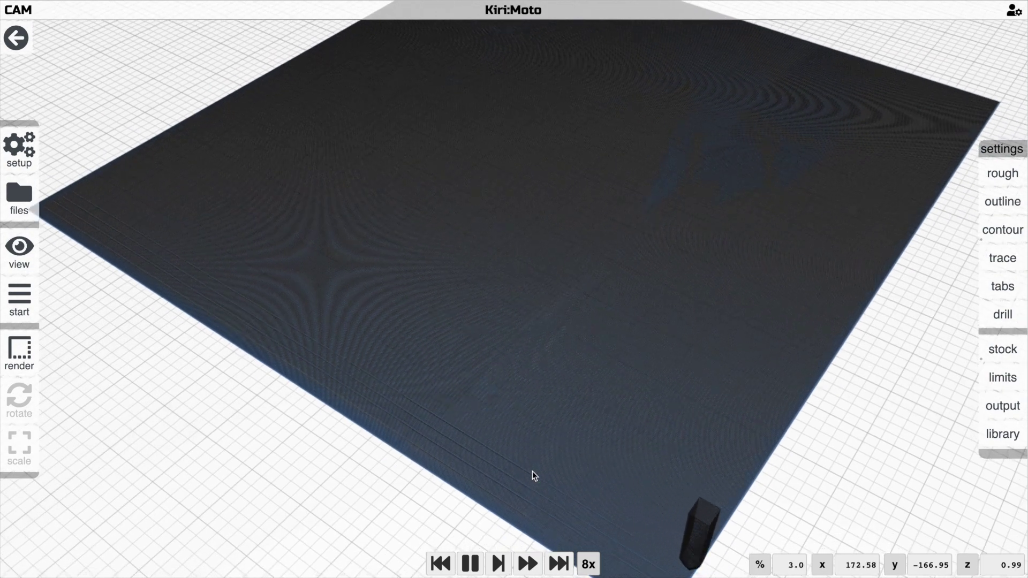
# Set the contour operation's step over to 0.25.
pyautogui.moveTo(978, 229)
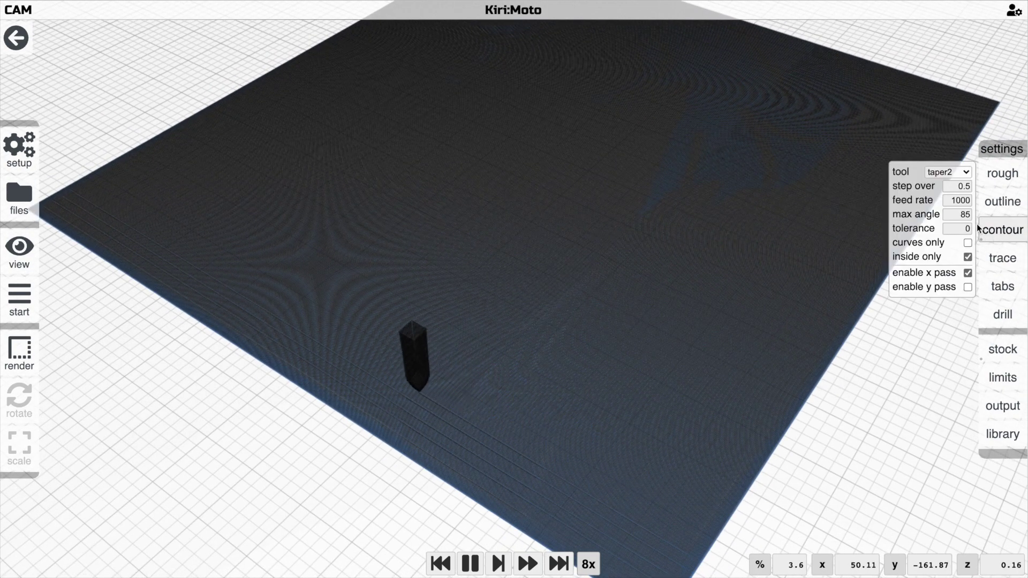
pyautogui.doubleClick(957, 186)
pyautogui.write('.')
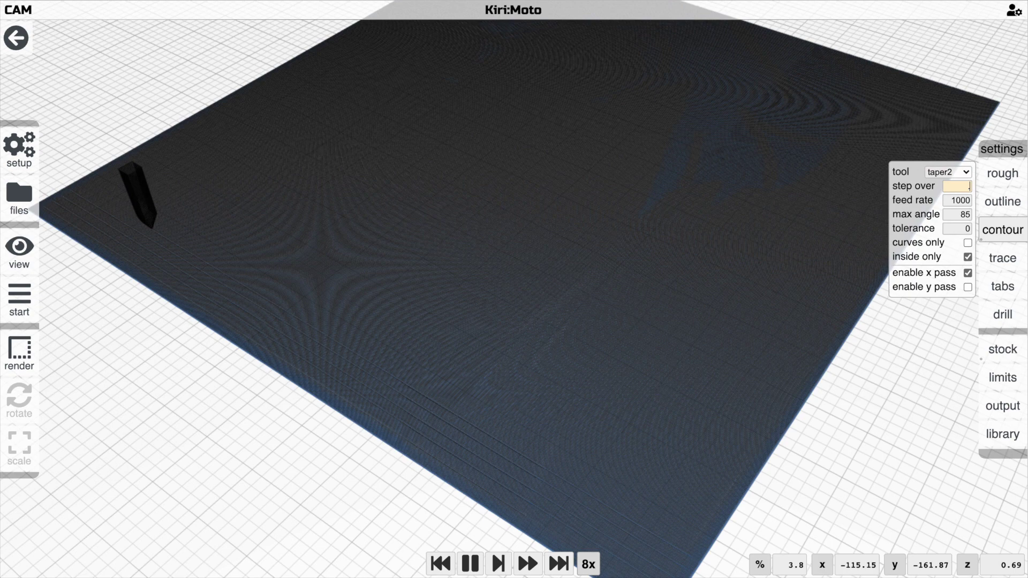
pyautogui.write('.25')
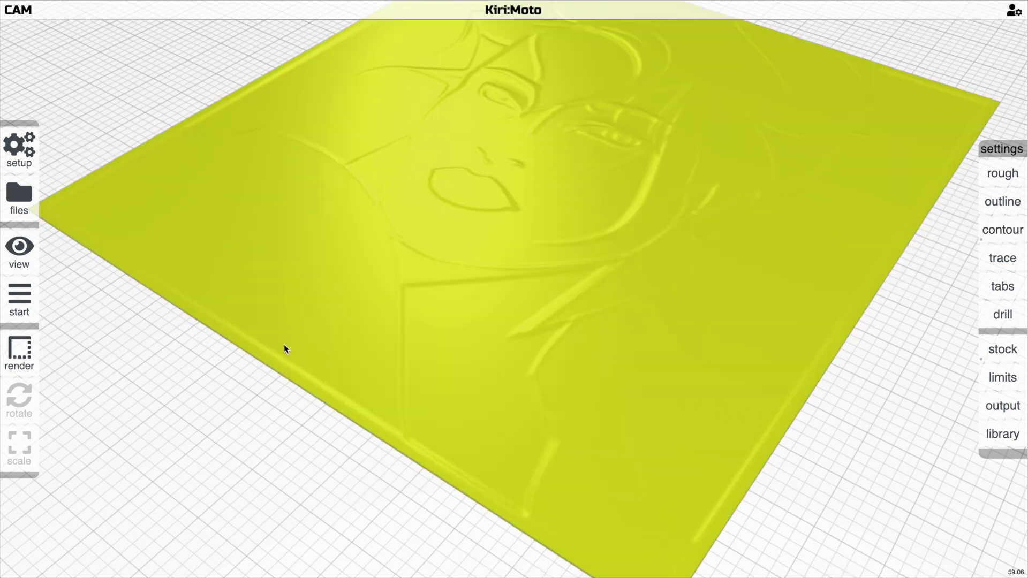
pyautogui.write('s')
# Slice the relief again and start the animation of its contour toolpath.
pyautogui.moveTo(499, 344); pyautogui.dragTo(493, 324, button='right')
pyautogui.scroll(-2, 493, 323)
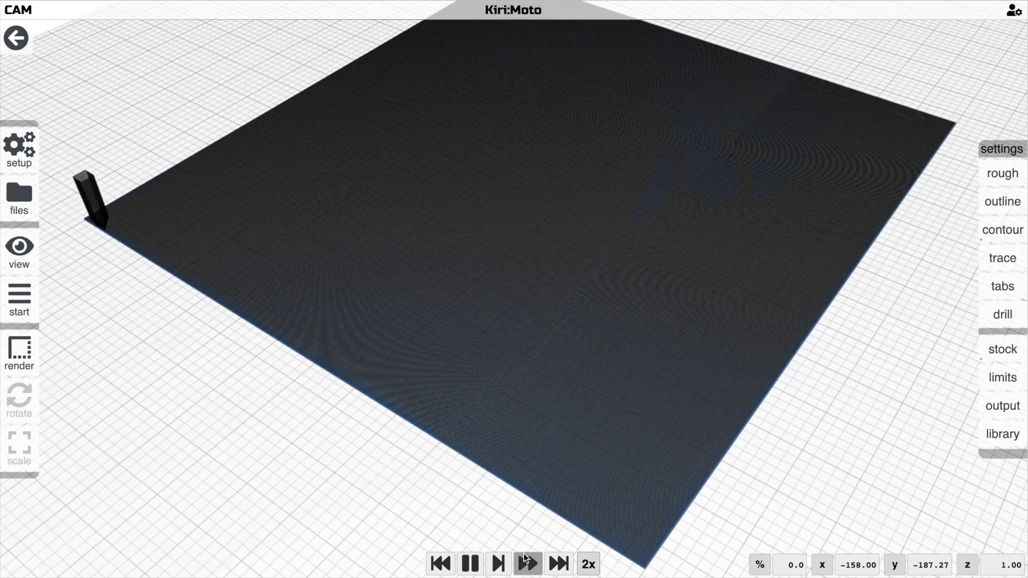
# Examine the tapered tool's cuts along the relief's edge from several angles during playback.
pyautogui.moveTo(492, 455); pyautogui.dragTo(488, 464)
pyautogui.scroll(5, 489, 461)
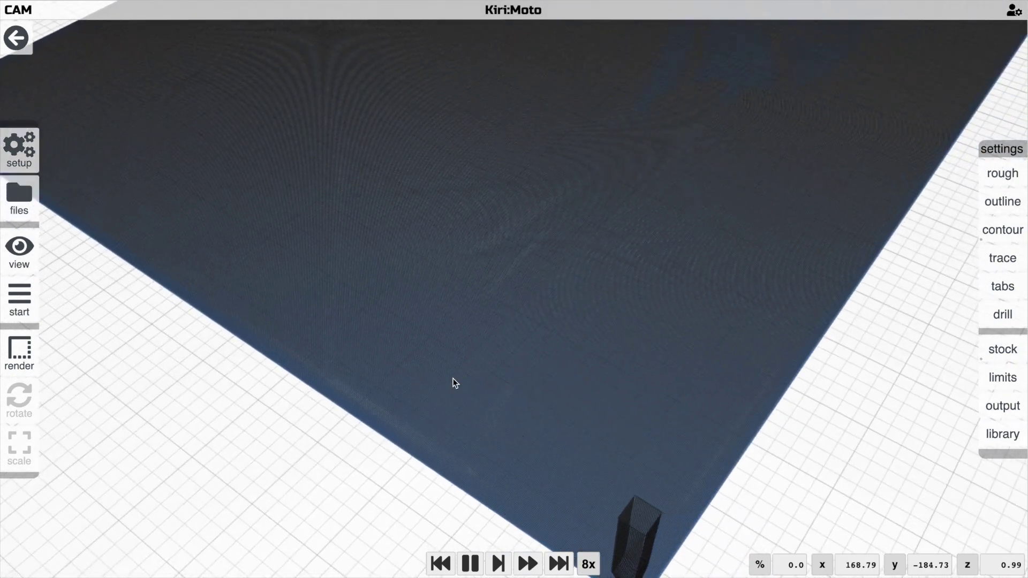
pyautogui.moveTo(453, 378); pyautogui.dragTo(359, 358)
pyautogui.scroll(3, 349, 352)
pyautogui.scroll(-3, 359, 358)
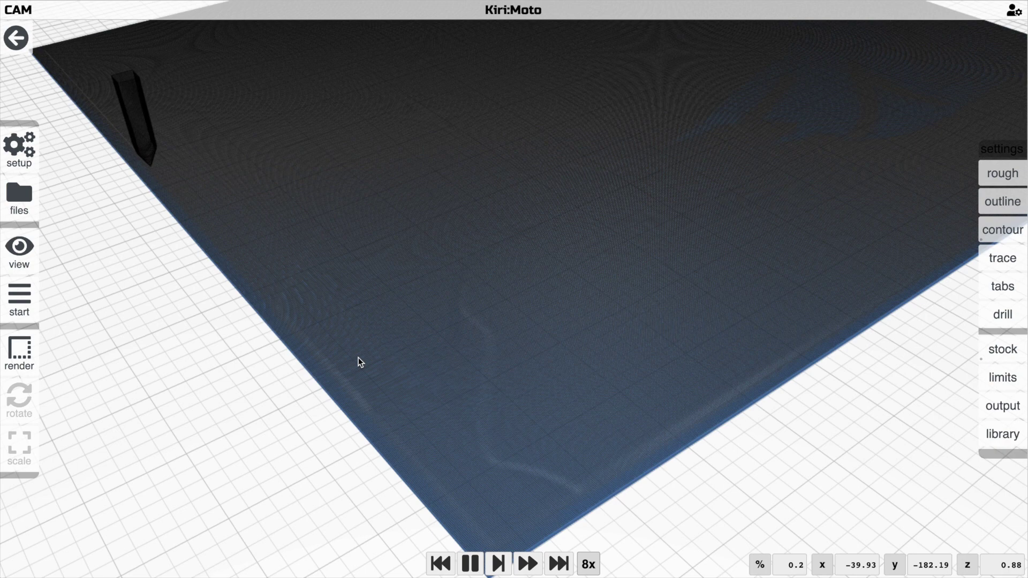
pyautogui.scroll(-1, 360, 363)
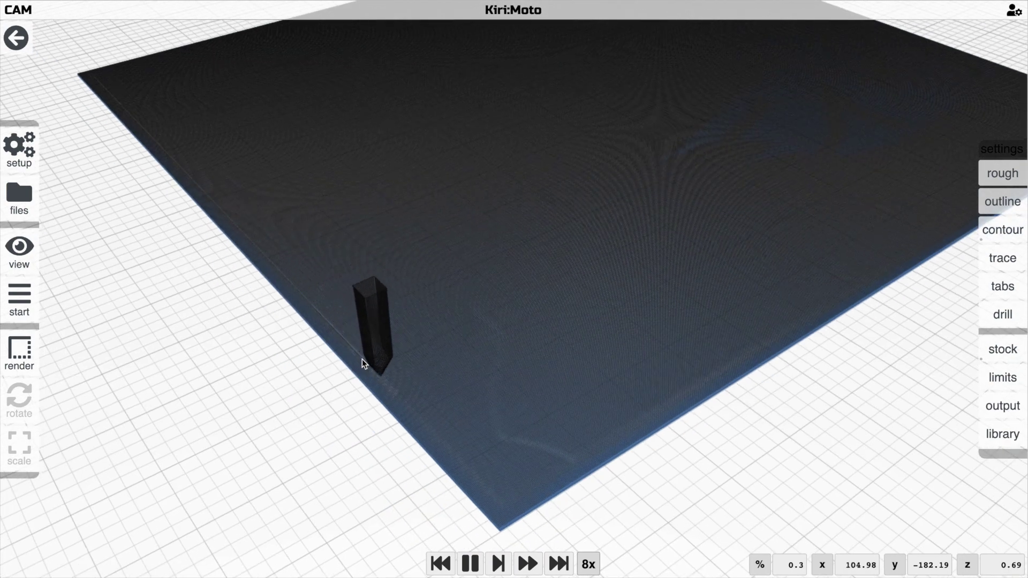
pyautogui.moveTo(363, 360); pyautogui.dragTo(457, 380)
pyautogui.scroll(2, 424, 352)
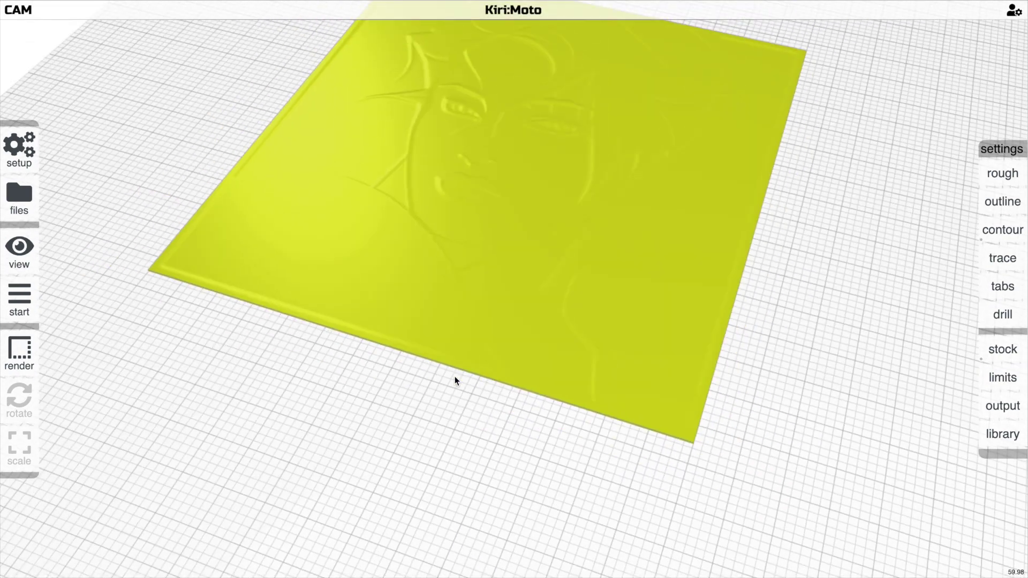
# Restore the home view, select the relief and rotate it about the Z axis so it lies diagonally on the bed.
pyautogui.press('h')
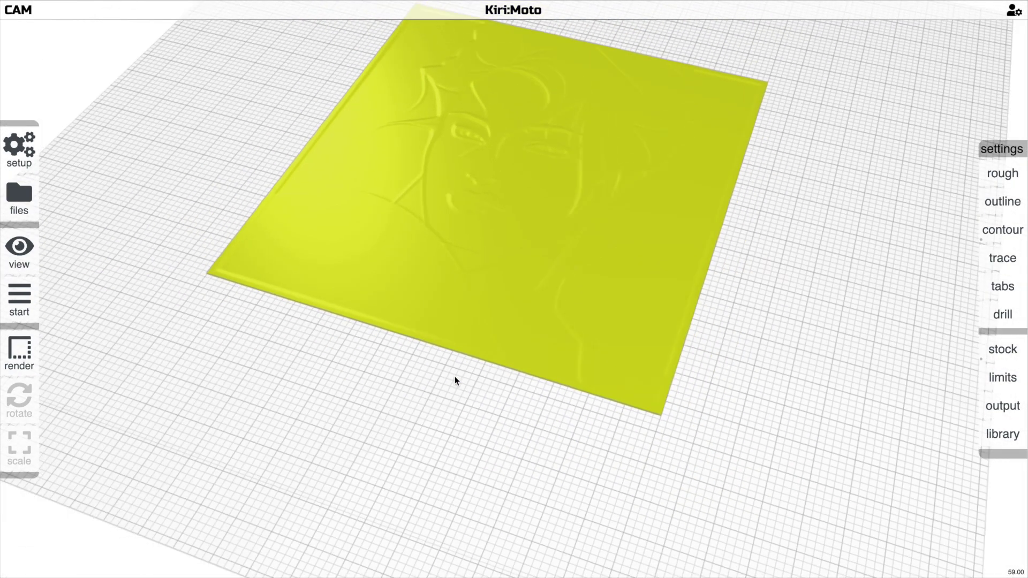
pyautogui.click(476, 355)
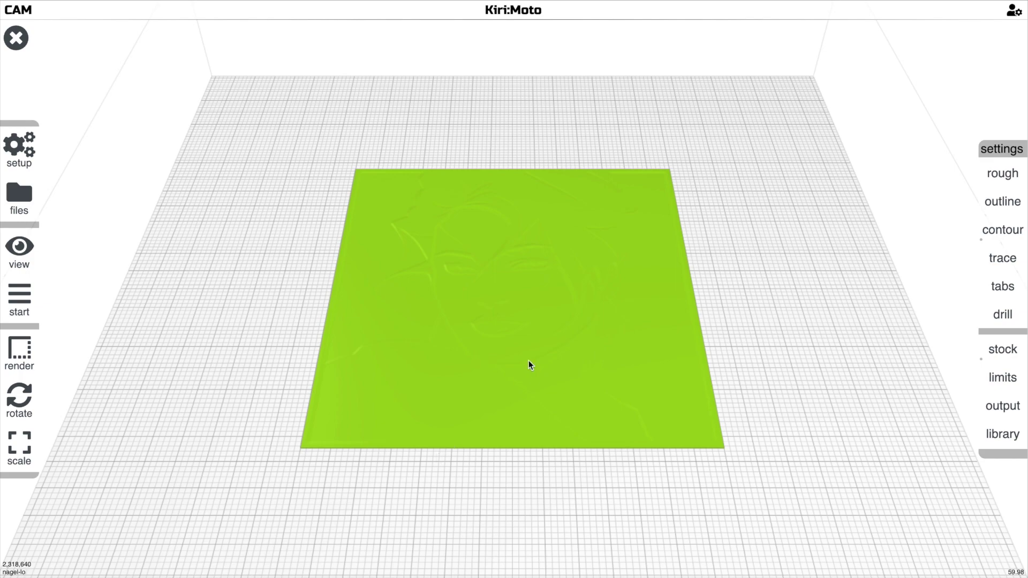
pyautogui.scroll(5, 529, 361)
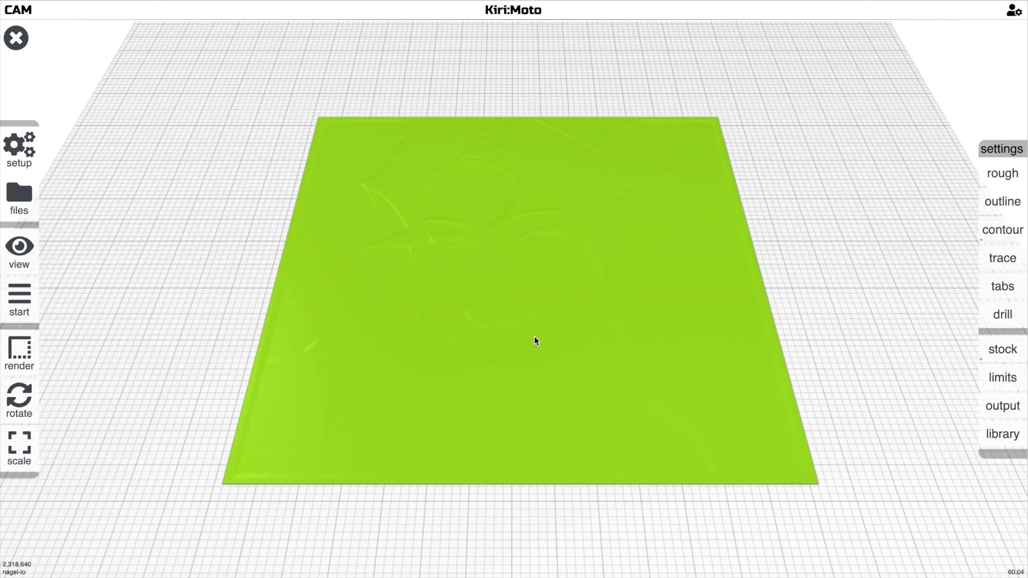
pyautogui.click(535, 337)
pyautogui.scroll(3, 535, 336)
pyautogui.click(535, 337)
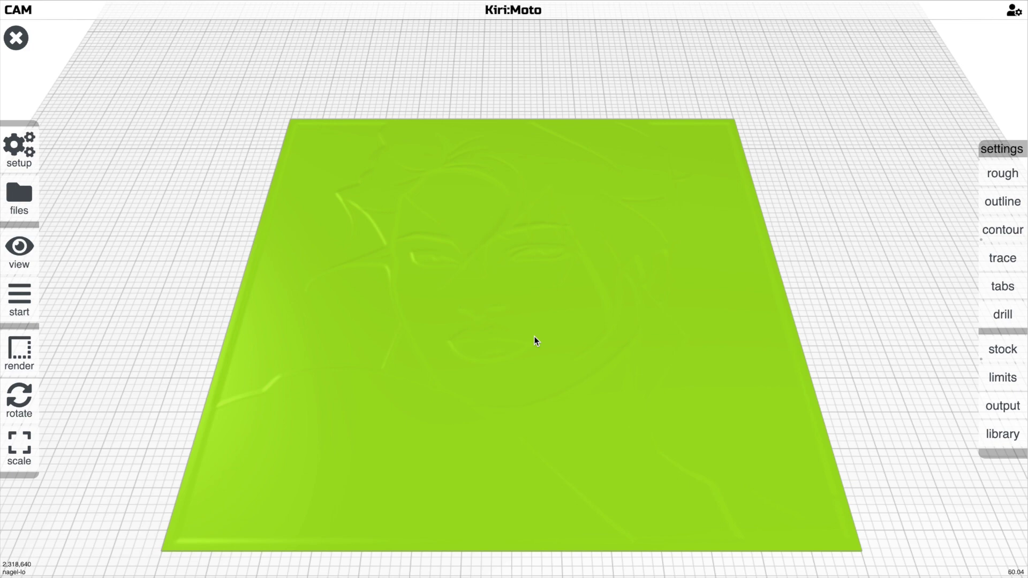
pyautogui.hotkey('shift', 'r')
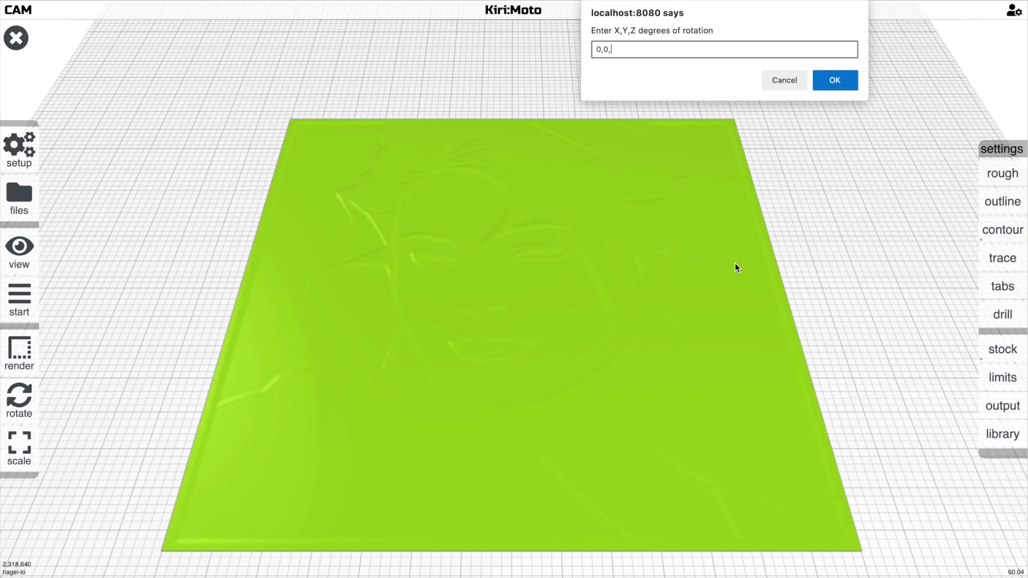
pyautogui.press('Return')
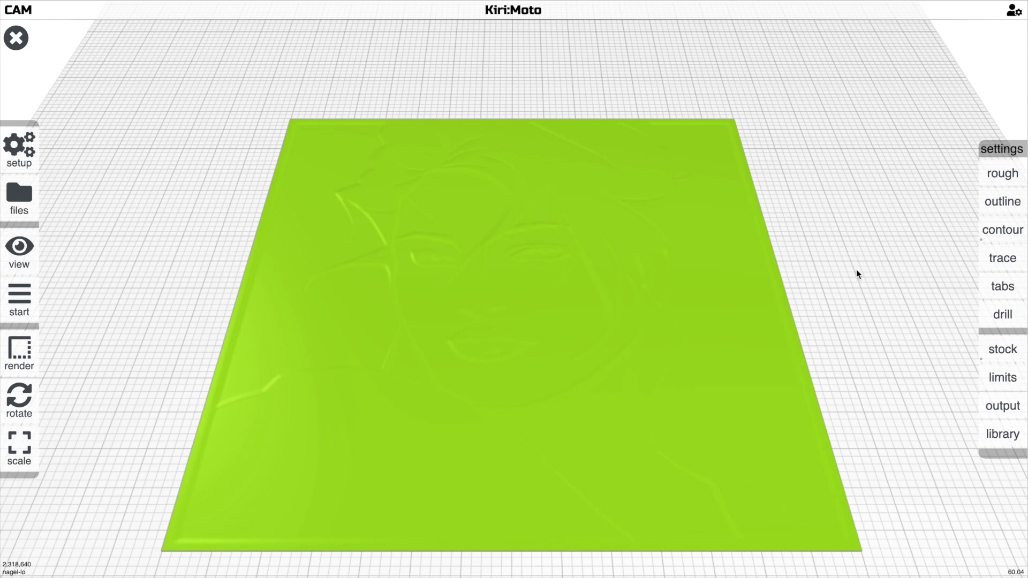
pyautogui.scroll(-3, 846, 289)
pyautogui.scroll(-2, 845, 288)
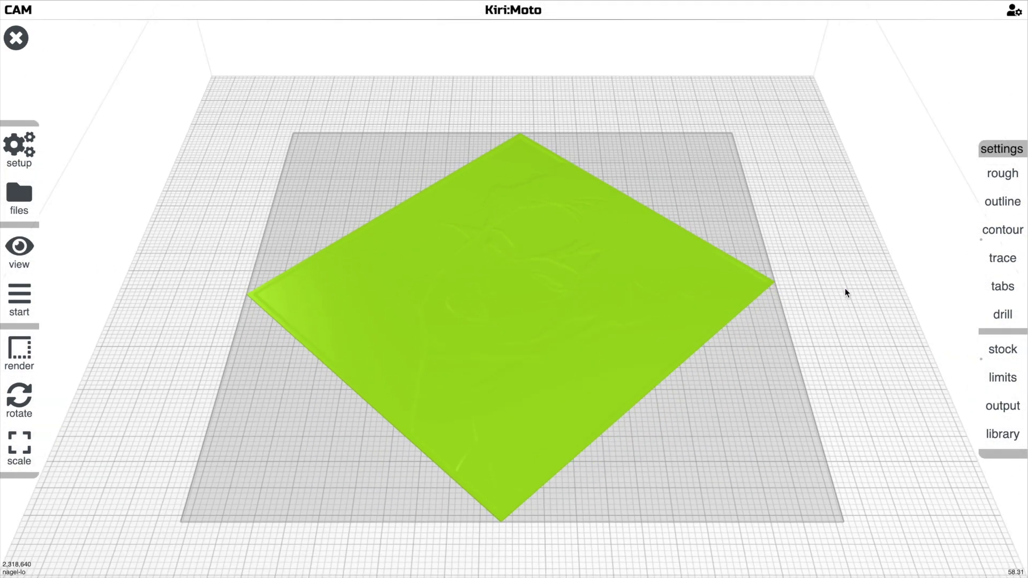
# Slice the rotated relief to generate diagonal contour passes.
pyautogui.press('s')
pyautogui.scroll(1, 845, 288)
pyautogui.moveTo(845, 288); pyautogui.dragTo(835, 245, button='right')
pyautogui.scroll(2, 844, 274)
pyautogui.scroll(2, 835, 246)
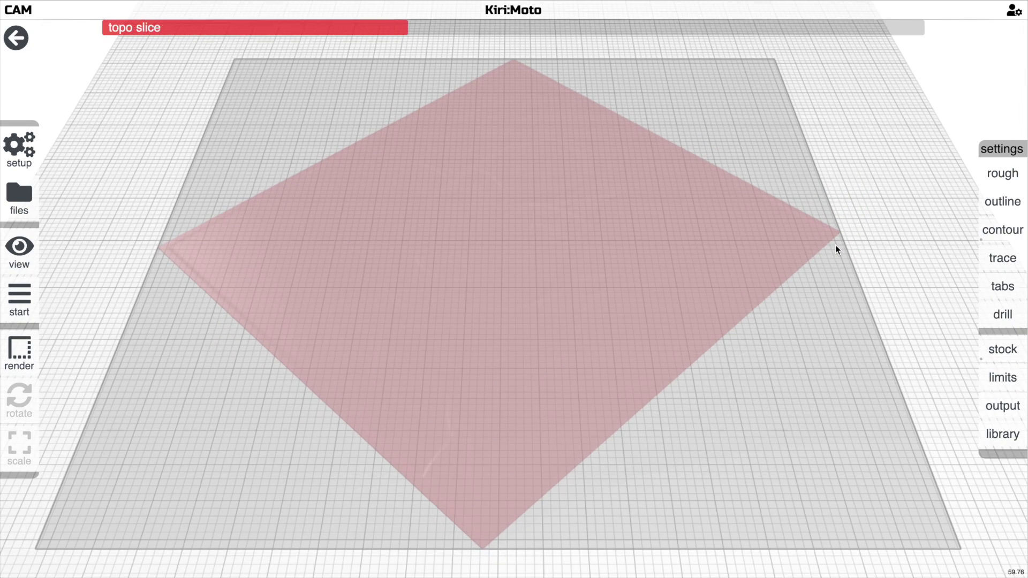
pyautogui.moveTo(837, 249); pyautogui.dragTo(841, 246)
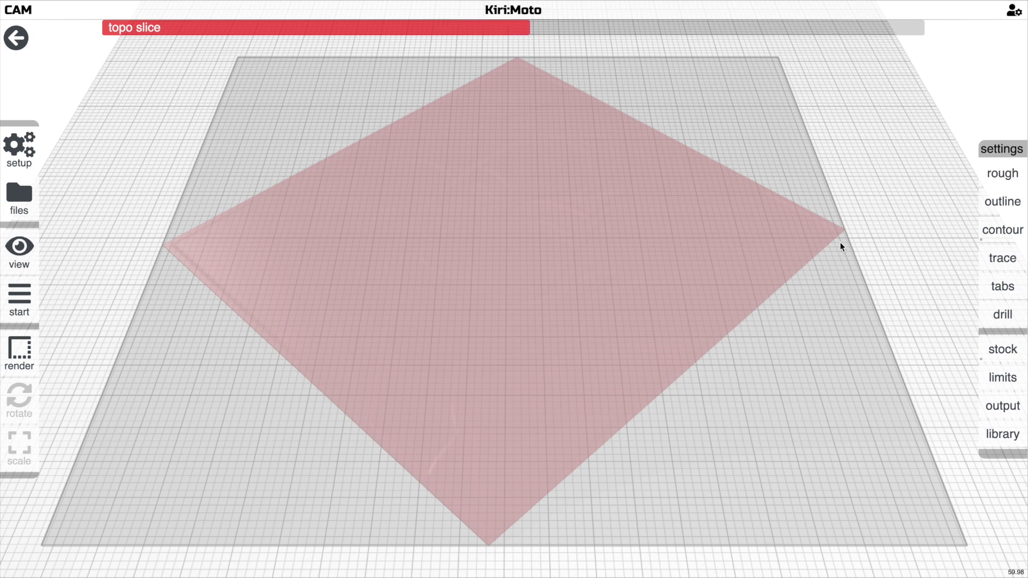
pyautogui.scroll(-2, 840, 241)
pyautogui.moveTo(840, 242); pyautogui.dragTo(843, 223, button='right')
pyautogui.scroll(2, 843, 230)
pyautogui.moveTo(843, 225); pyautogui.dragTo(843, 225)
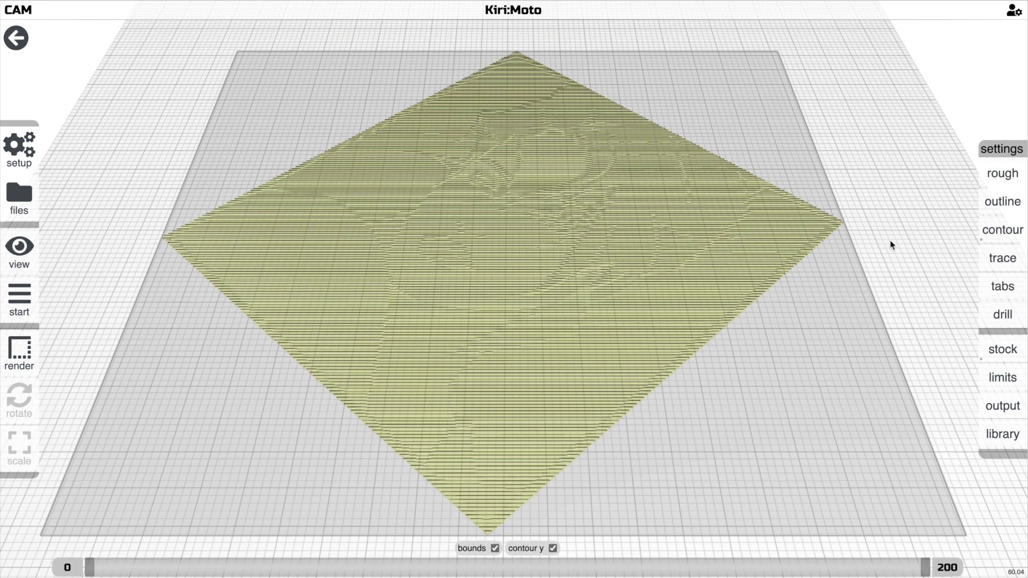
# Examine the spacing and direction of the contour passes across the rotated relief.
pyautogui.moveTo(890, 244)
pyautogui.mouseDown()
pyautogui.moveTo(902, 291)
pyautogui.moveTo(887, 249)
pyautogui.mouseUp()
pyautogui.scroll(10, 881, 300)
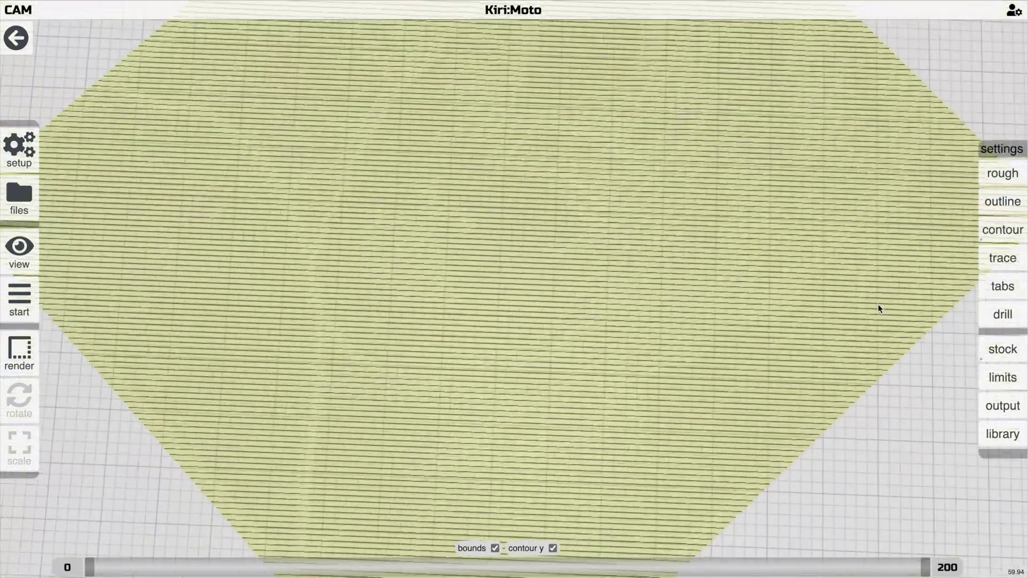
pyautogui.scroll(-7, 879, 304)
pyautogui.moveTo(879, 304); pyautogui.dragTo(879, 261)
pyautogui.scroll(-3, 878, 273)
pyautogui.moveTo(879, 259); pyautogui.dragTo(877, 265, button='right')
pyautogui.scroll(2, 875, 266)
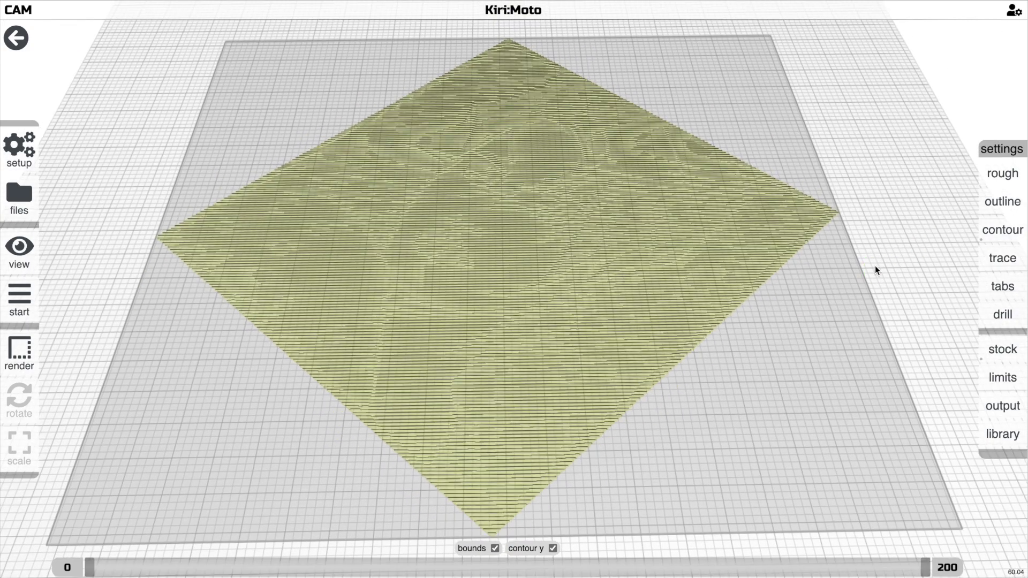
pyautogui.moveTo(875, 266)
pyautogui.mouseDown()
pyautogui.moveTo(865, 282)
pyautogui.moveTo(877, 264)
pyautogui.mouseUp()
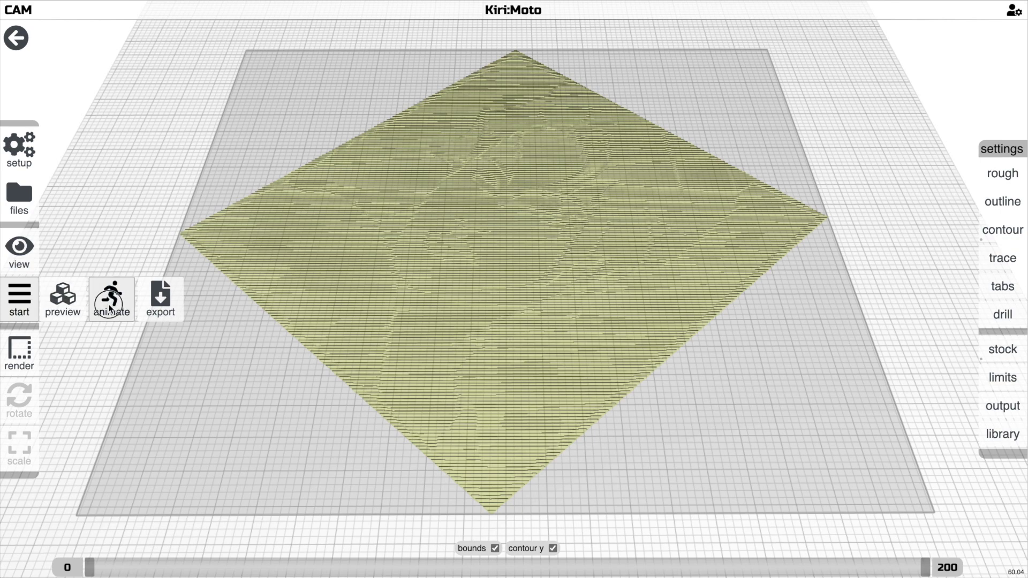
# Animate the rotated relief's toolpath and fast-forward the simulation to the end without animation.
pyautogui.click(109, 308)
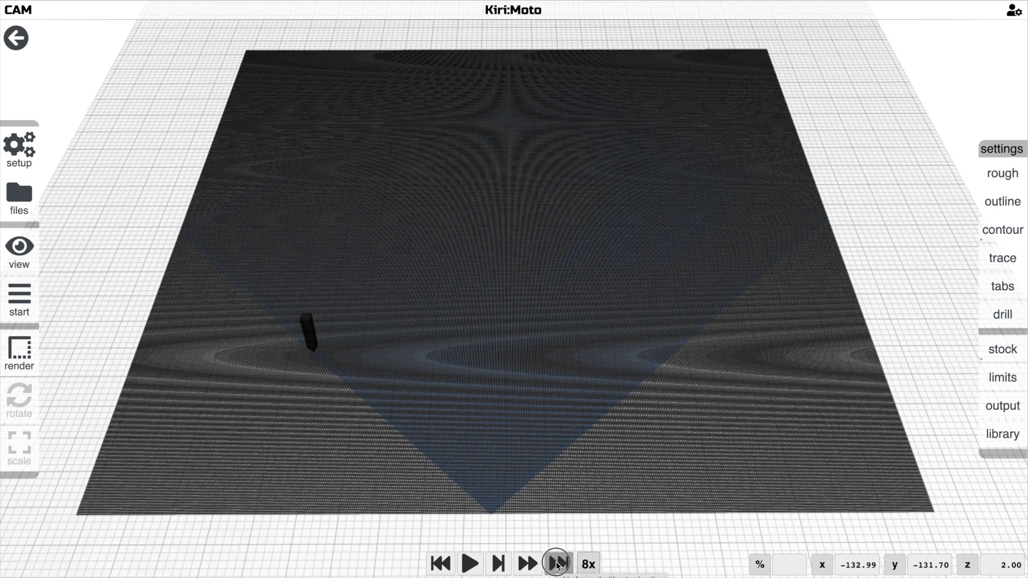
pyautogui.click(557, 564)
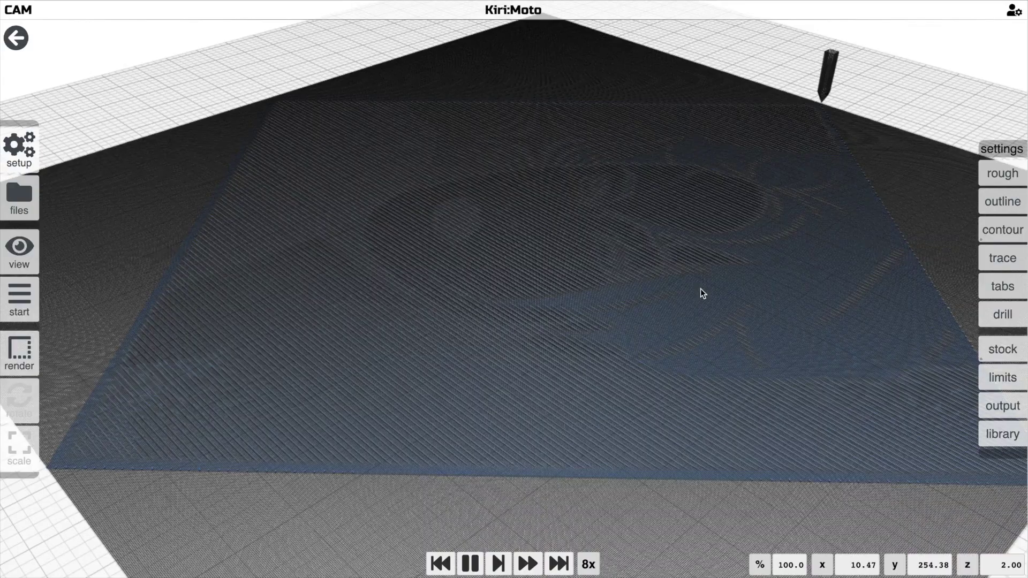
# Inspect the simulated diagonal cuts up close, hiding the relief model so only the machined stock surface is shown.
pyautogui.moveTo(700, 292)
pyautogui.mouseDown()
pyautogui.moveTo(696, 306)
pyautogui.moveTo(658, 283)
pyautogui.moveTo(831, 287)
pyautogui.moveTo(760, 301)
pyautogui.moveTo(737, 289)
pyautogui.moveTo(711, 318)
pyautogui.moveTo(726, 306)
pyautogui.moveTo(715, 285)
pyautogui.moveTo(567, 257)
pyautogui.moveTo(682, 287)
pyautogui.moveTo(699, 305)
pyautogui.mouseUp()
pyautogui.scroll(3, 740, 291)
pyautogui.scroll(3, 738, 288)
pyautogui.scroll(2, 676, 341)
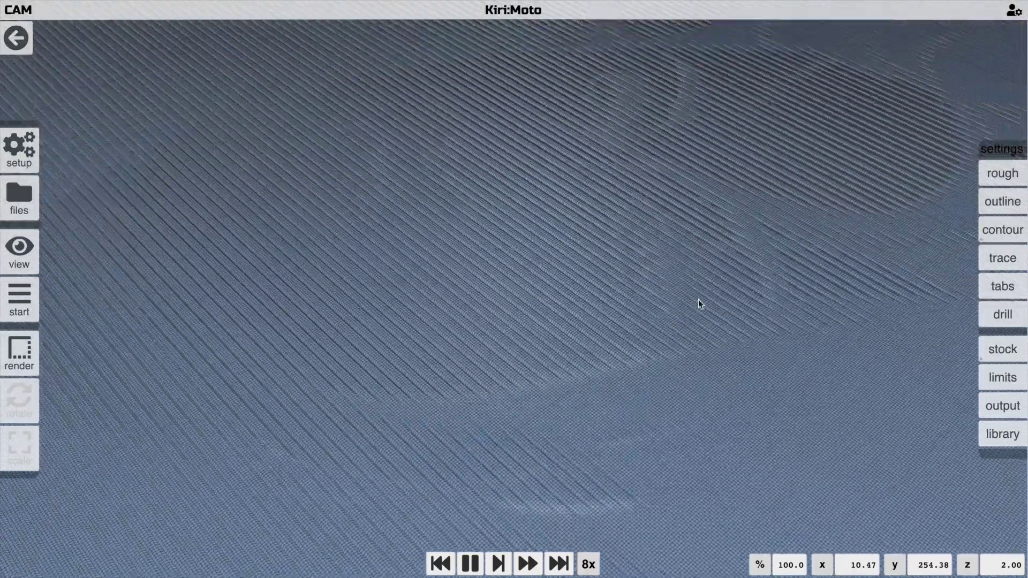
pyautogui.scroll(-6, 698, 304)
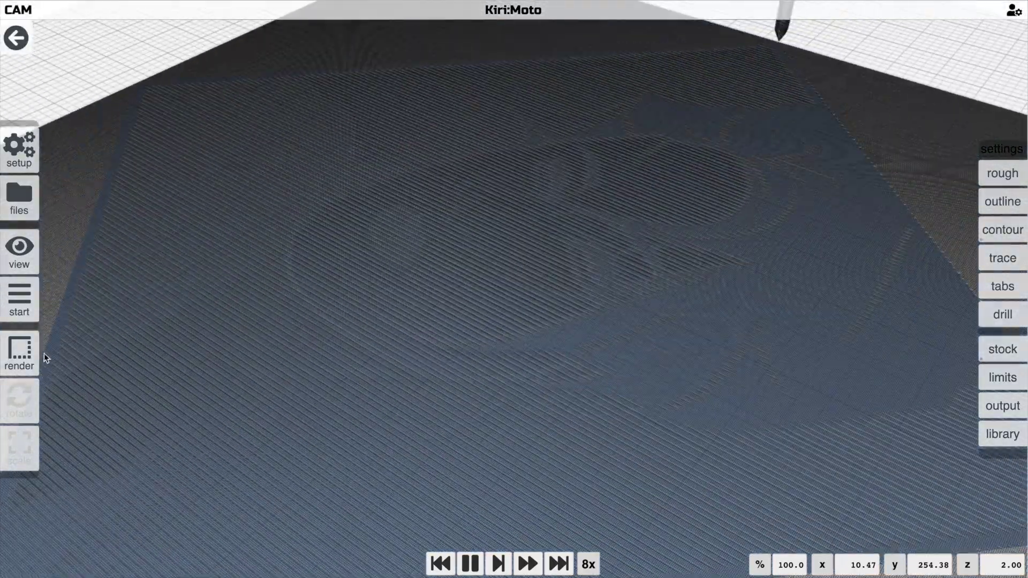
pyautogui.moveTo(44, 357)
pyautogui.click(212, 356)
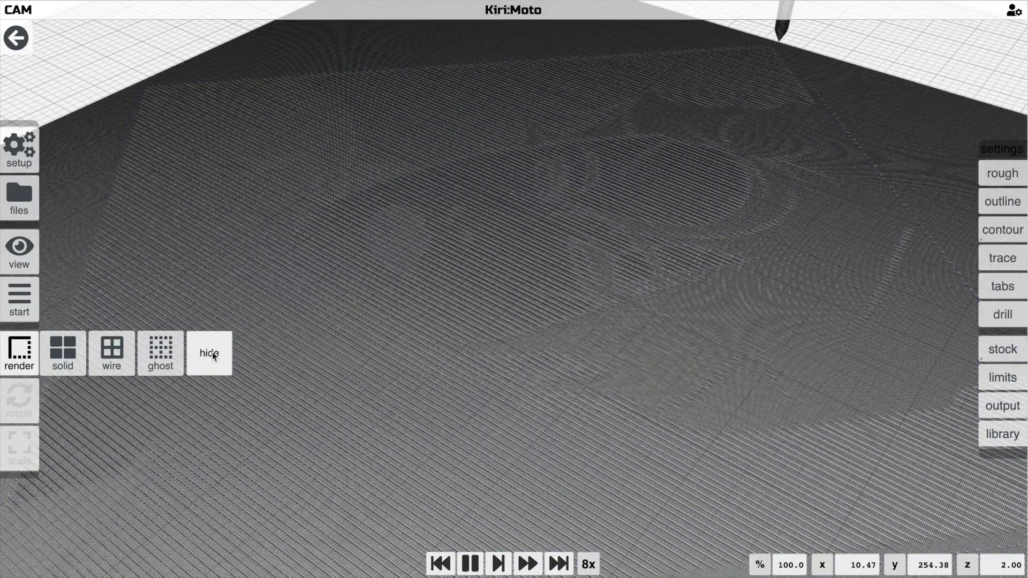
pyautogui.moveTo(375, 347); pyautogui.dragTo(631, 338)
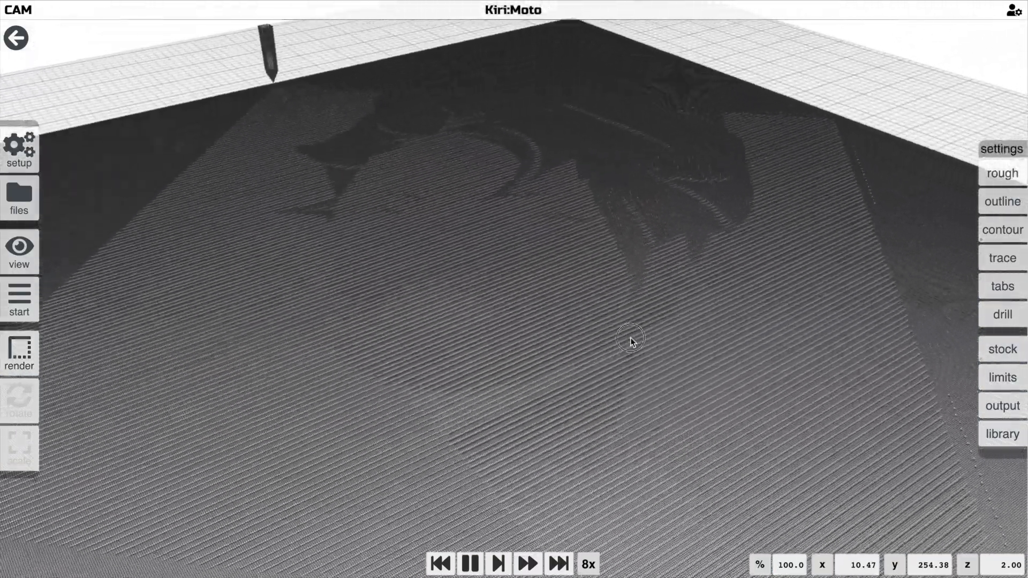
pyautogui.scroll(5, 631, 337)
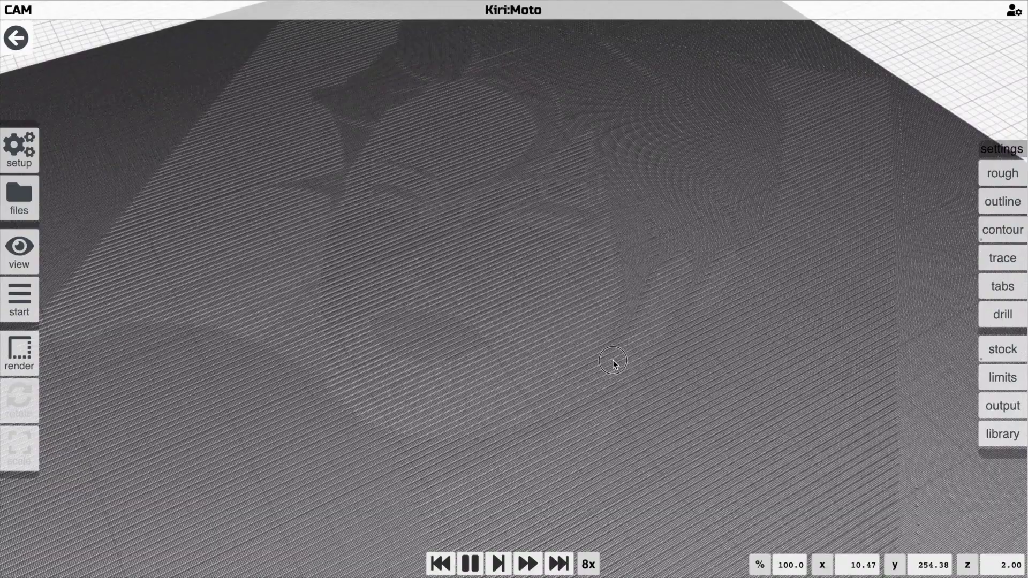
# Set the relief model's render mode to ghost to overlay it on the simulated stock for comparison.
pyautogui.click(47, 356)
pyautogui.moveTo(273, 375); pyautogui.dragTo(229, 339)
pyautogui.click(153, 358)
pyautogui.moveTo(294, 345); pyautogui.dragTo(614, 379)
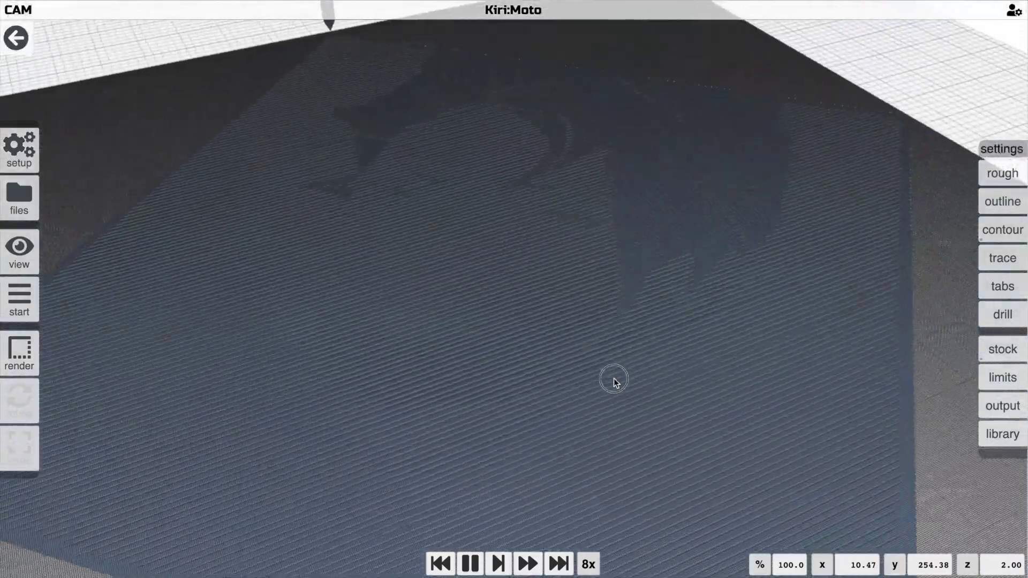